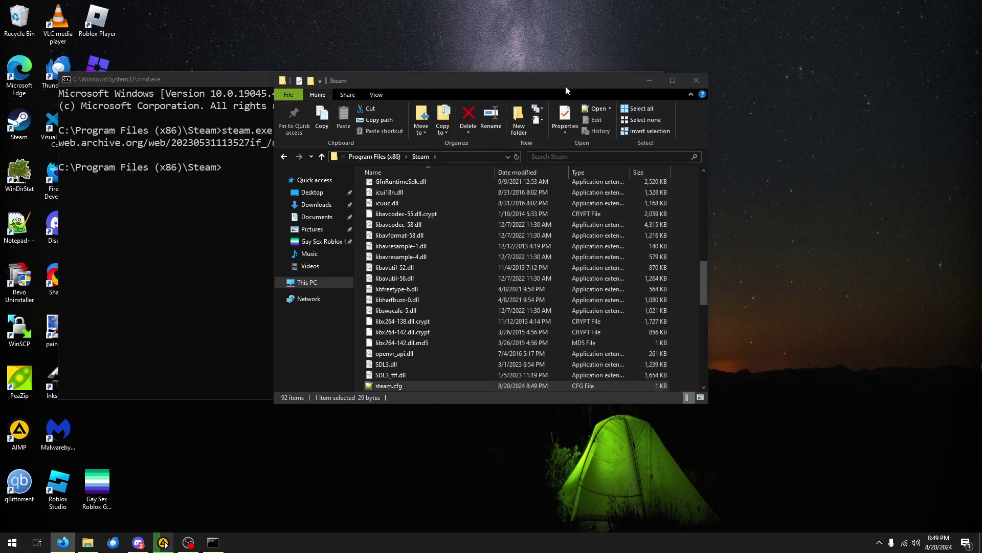
# Append -vgui -oldbigpicture to the desktop Steam shortcut's Target and save with administrator permission.
pyautogui.click(608, 84)
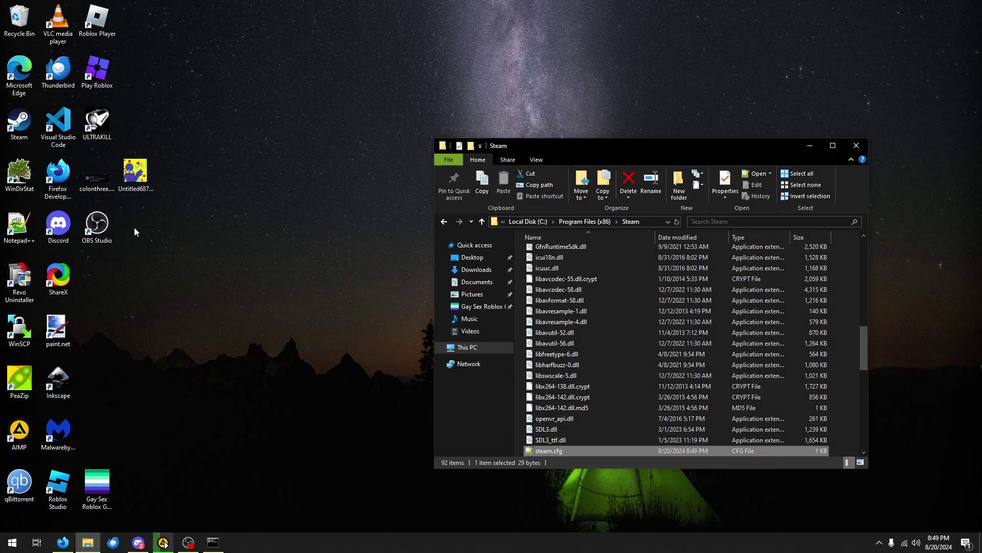
pyautogui.rightClick(8, 116)
pyautogui.click(143, 334)
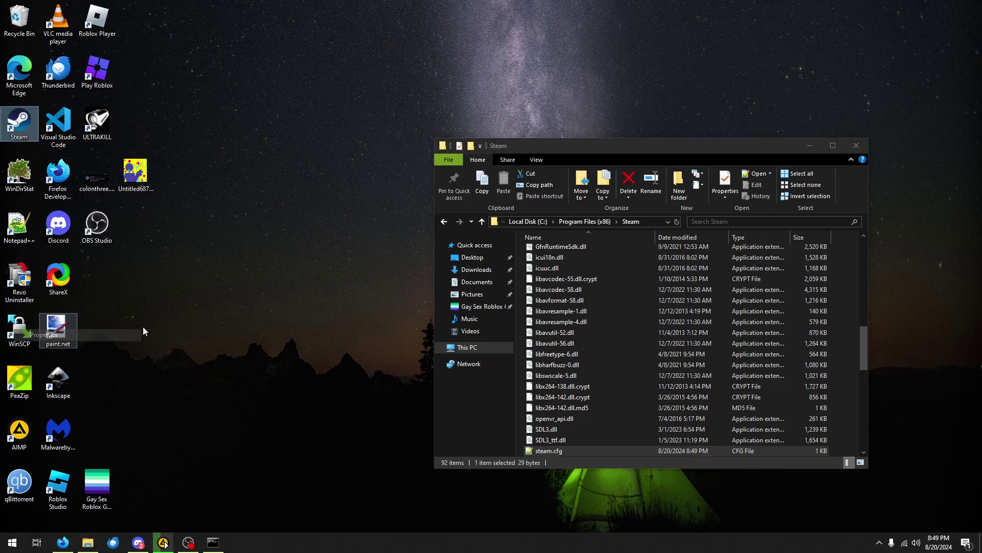
pyautogui.click(179, 219)
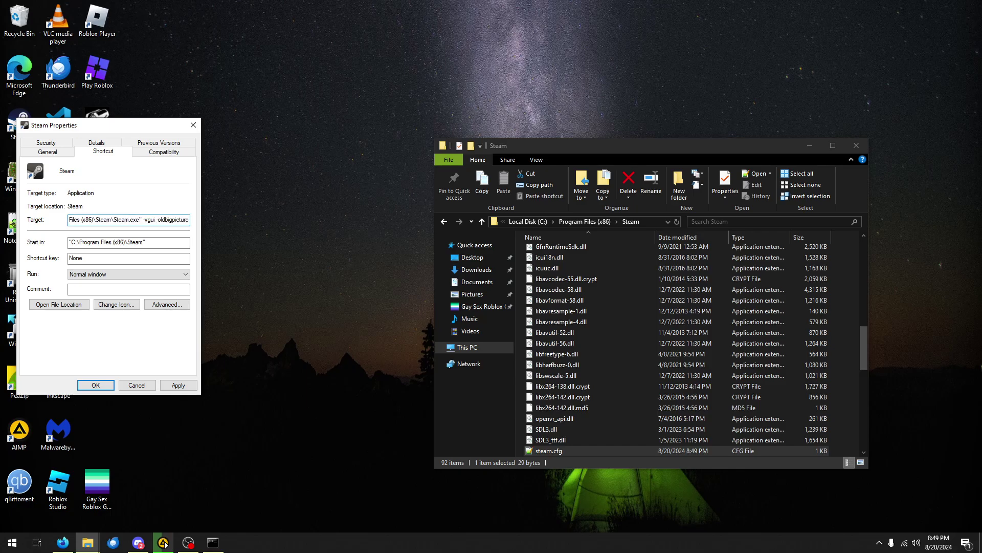
pyautogui.click(96, 385)
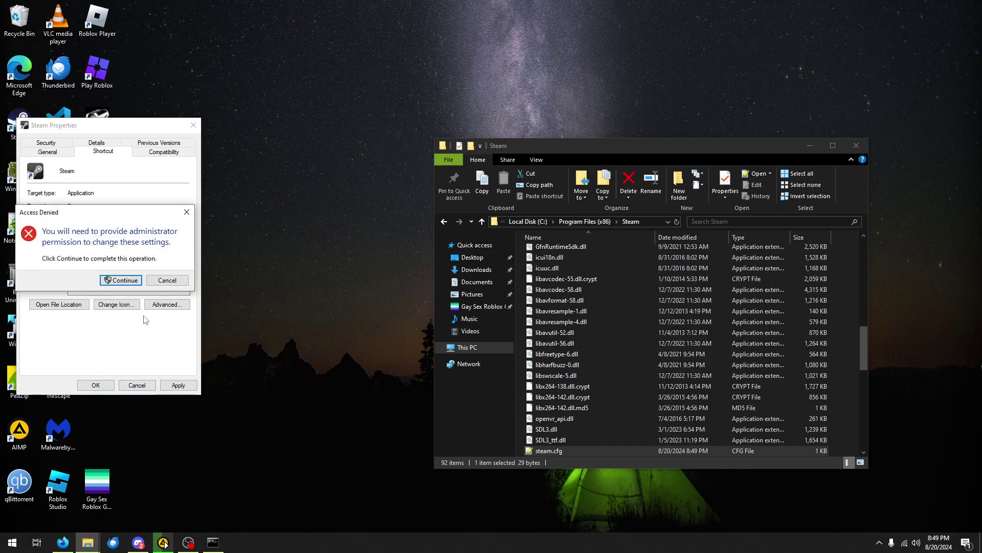
pyautogui.click(121, 280)
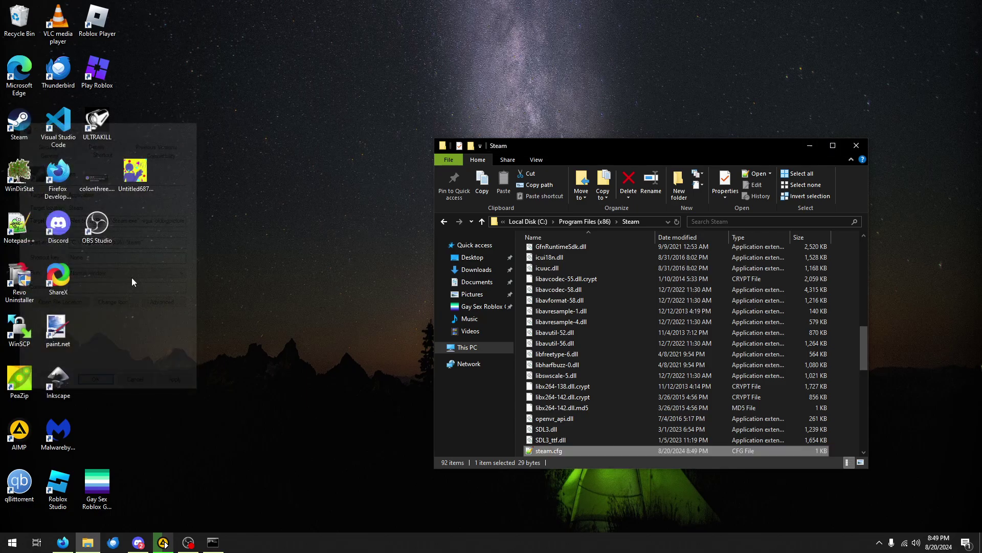
# Reopen the shortcut's Properties to confirm the saved Target, then cancel.
pyautogui.rightClick(26, 134)
pyautogui.click(62, 349)
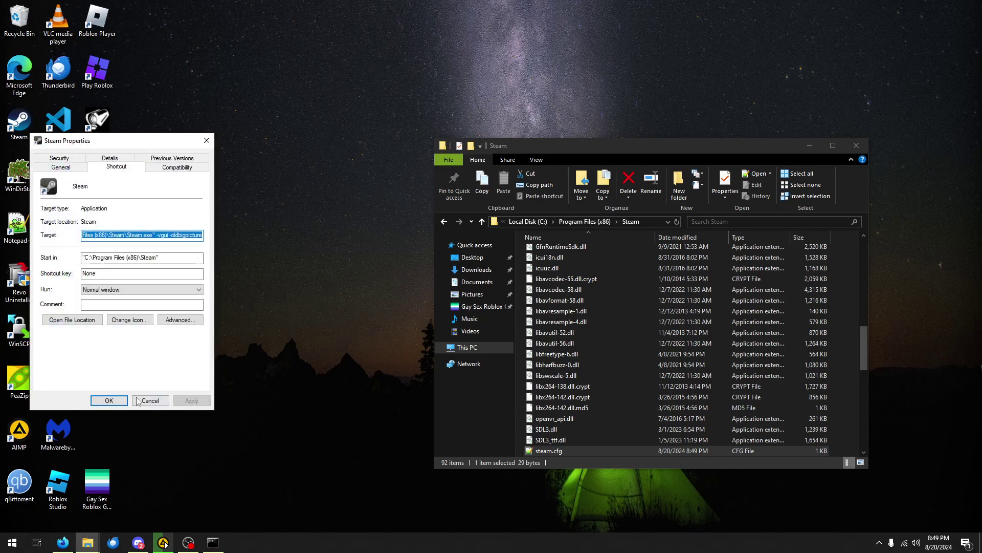
pyautogui.click(106, 400)
# Launch Steam from the modified shortcut, close the disconnected Friends window, and enlarge the Library window.
pyautogui.doubleClick(21, 134)
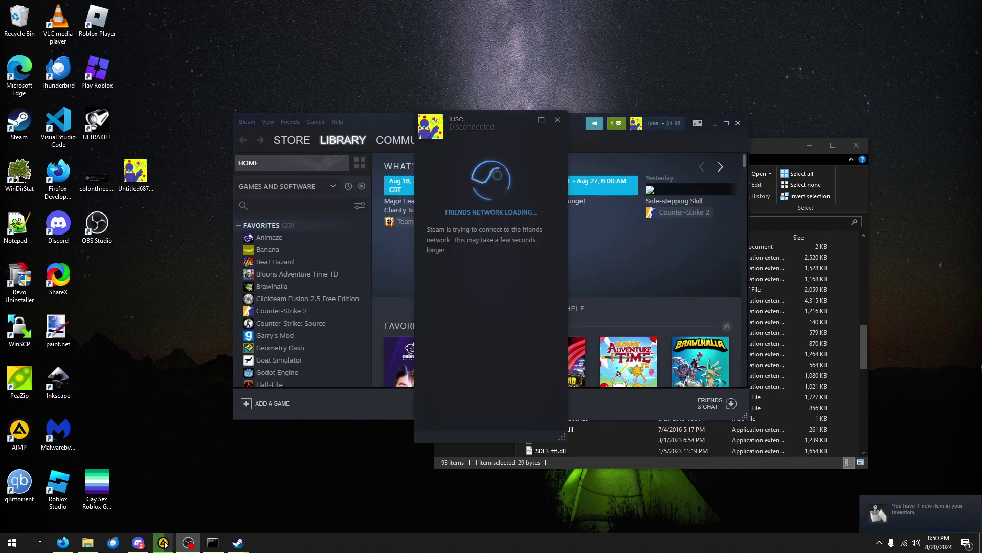
pyautogui.moveTo(505, 121); pyautogui.dragTo(159, 105)
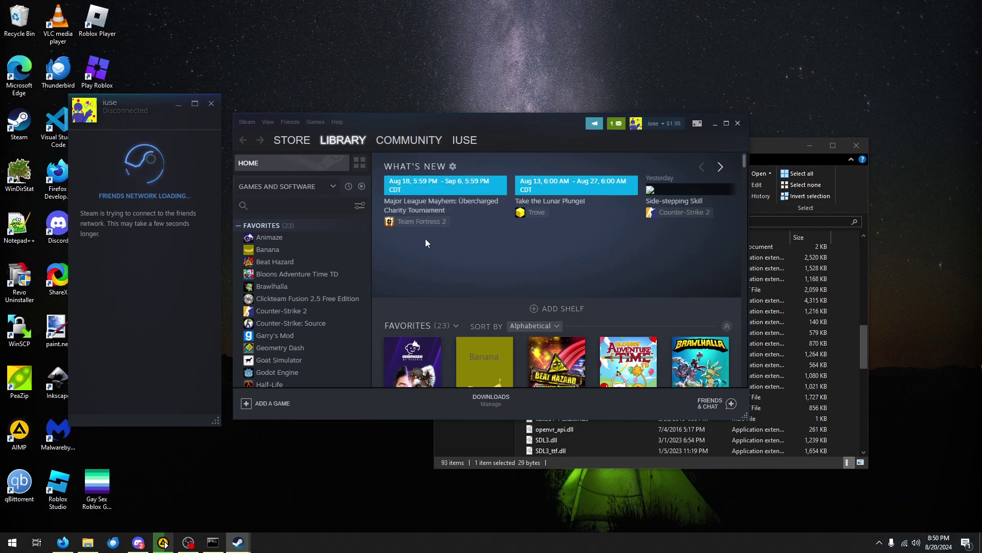
pyautogui.moveTo(145, 107)
pyautogui.mouseDown()
pyautogui.moveTo(153, 103)
pyautogui.moveTo(148, 114)
pyautogui.mouseUp()
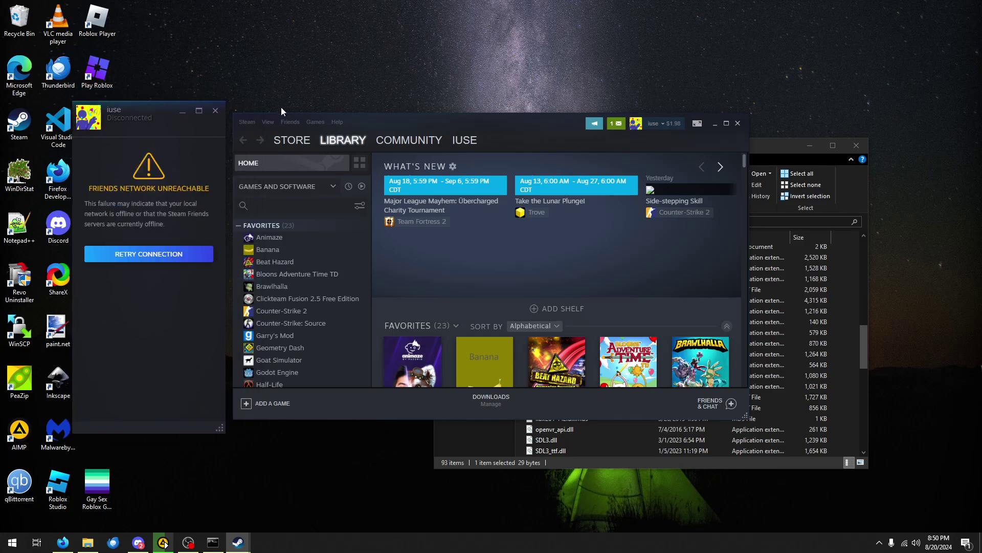
pyautogui.click(220, 114)
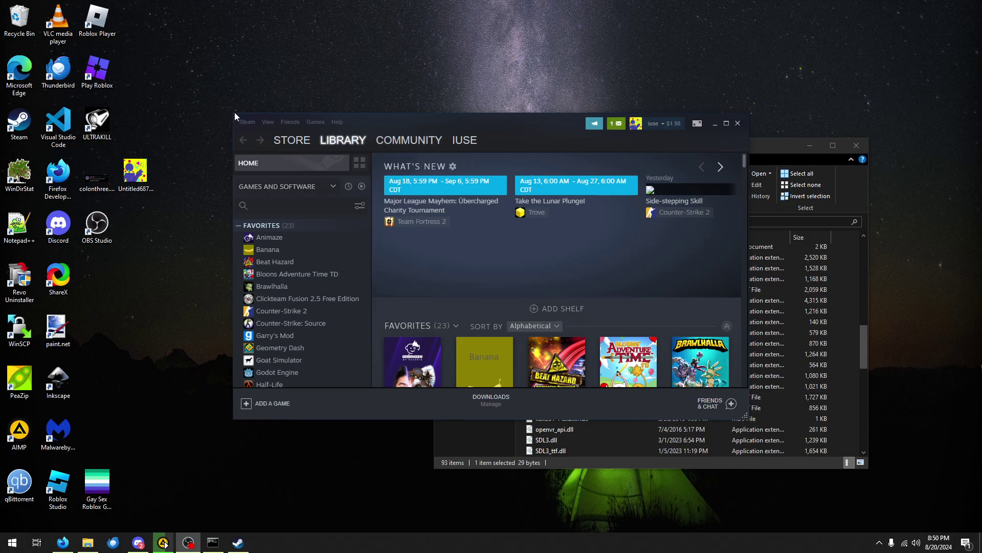
pyautogui.moveTo(234, 113); pyautogui.dragTo(163, 49)
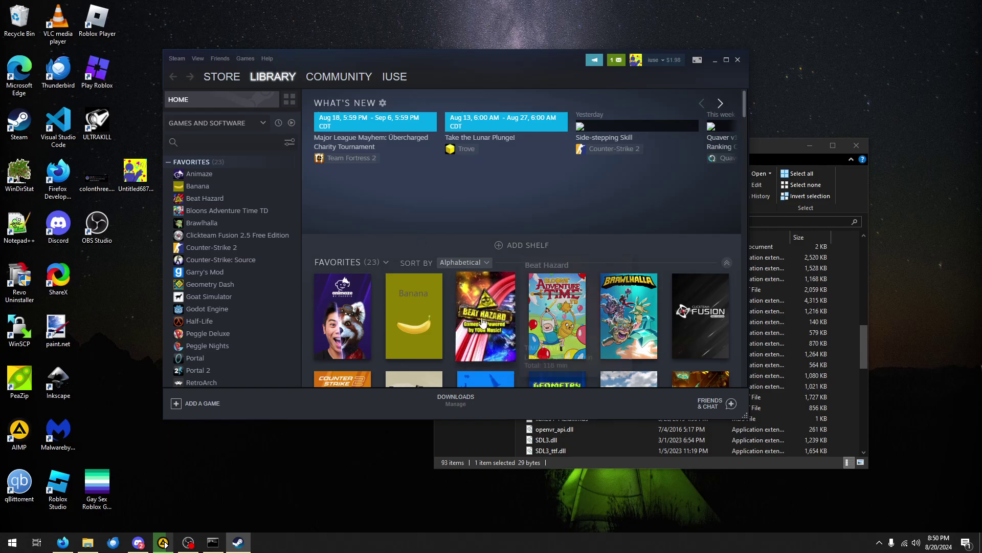
# Scroll the Library and open the Peggle Deluxe game page.
pyautogui.moveTo(483, 336)
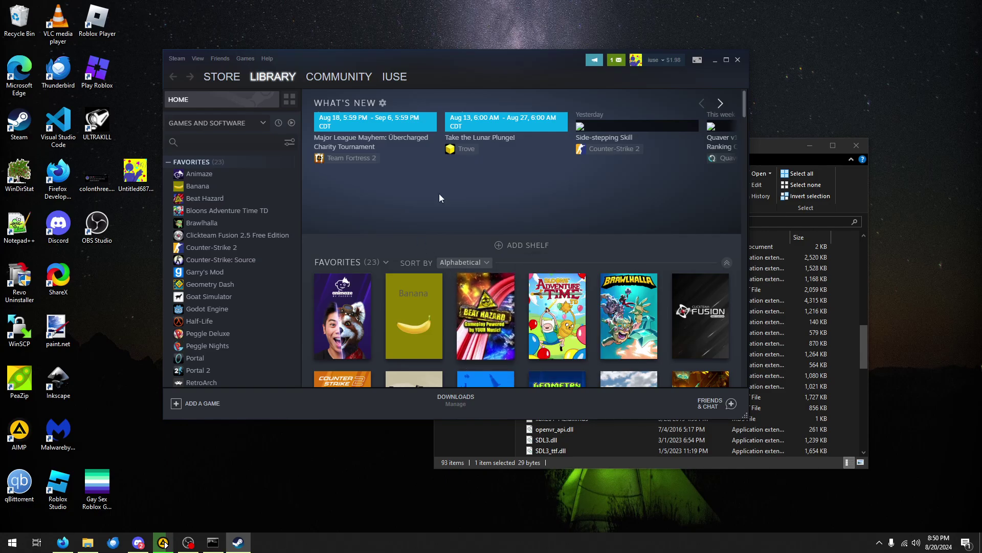
pyautogui.scroll(-4, 442, 199)
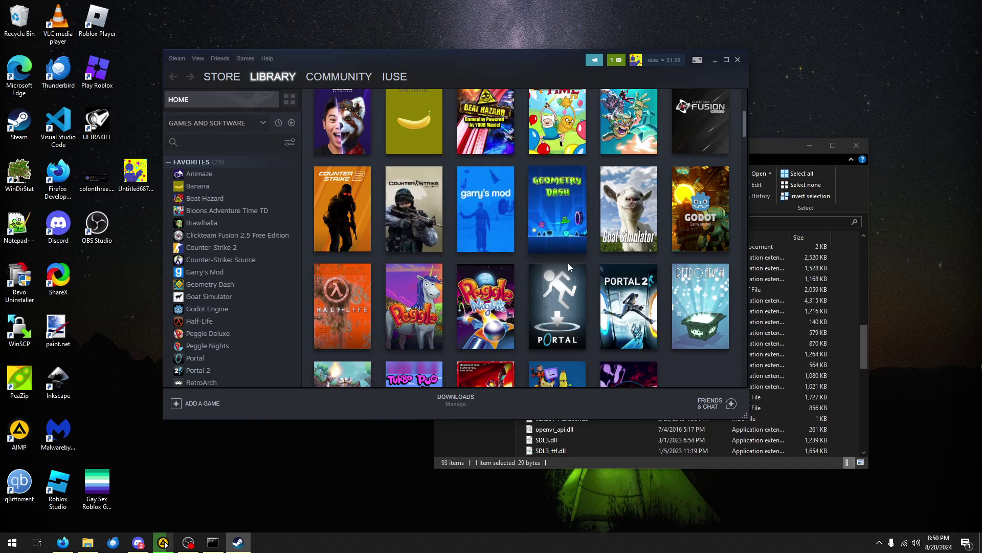
pyautogui.scroll(4, 518, 266)
pyautogui.scroll(-6, 469, 287)
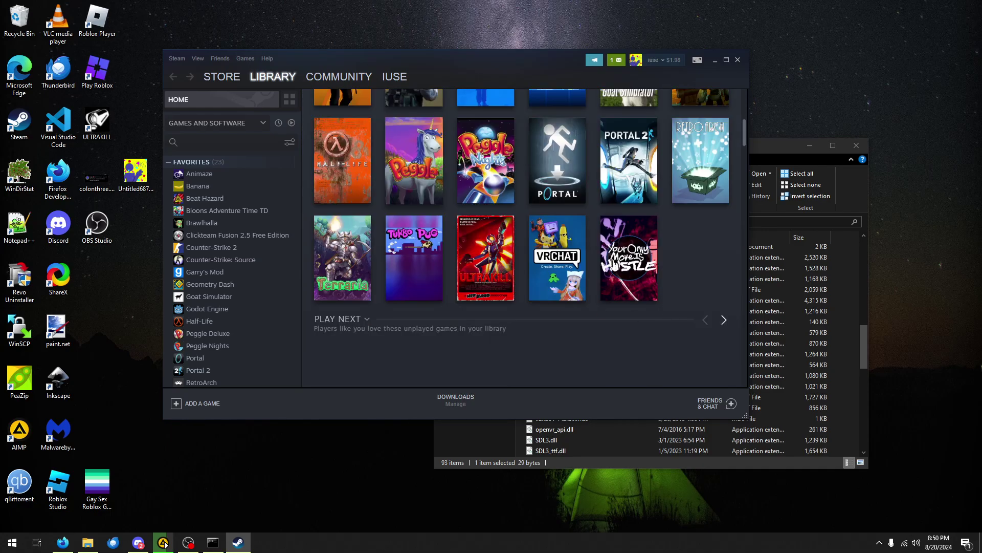
pyautogui.click(438, 221)
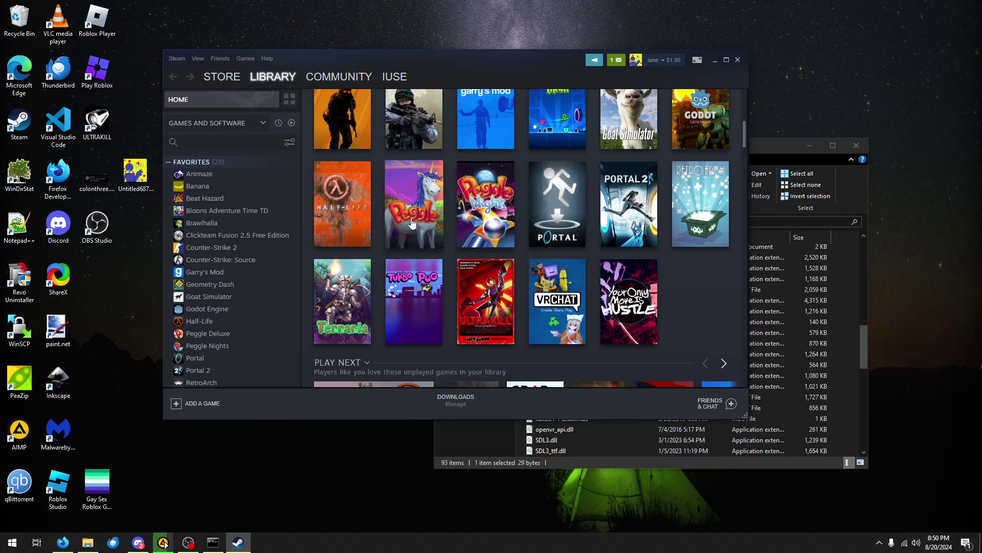
# Install Peggle Deluxe to the default location, watch the download finish, and return Home.
pyautogui.click(343, 251)
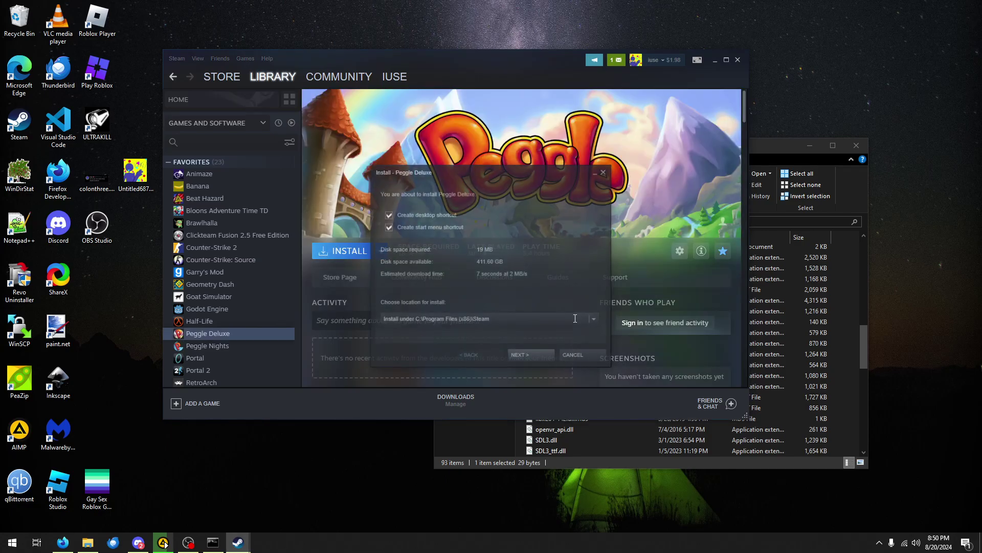
pyautogui.click(540, 353)
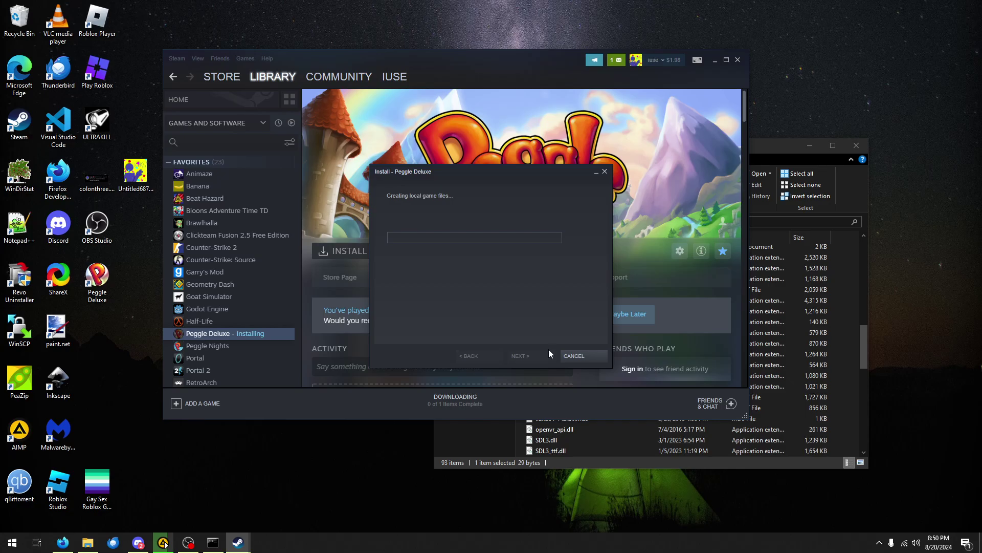
pyautogui.click(573, 356)
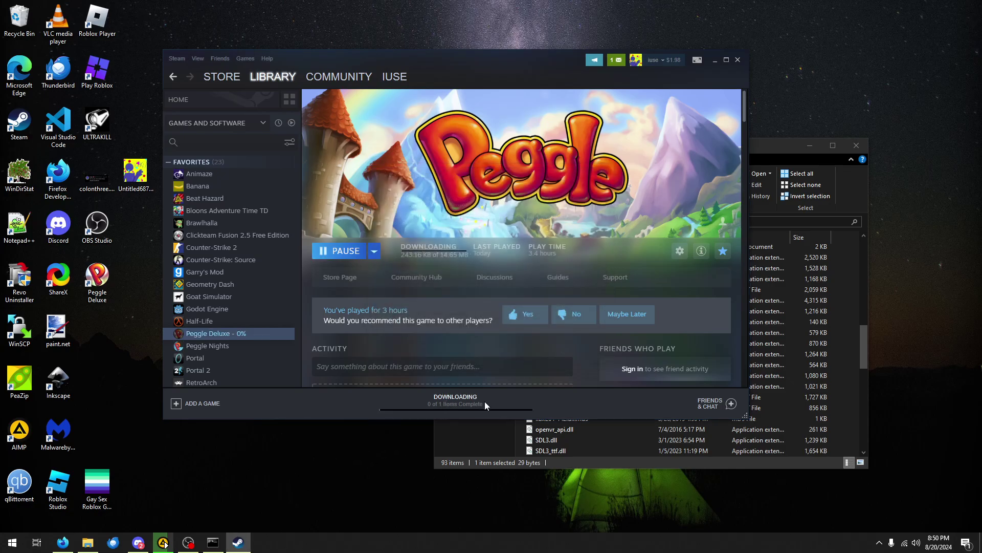
pyautogui.click(460, 401)
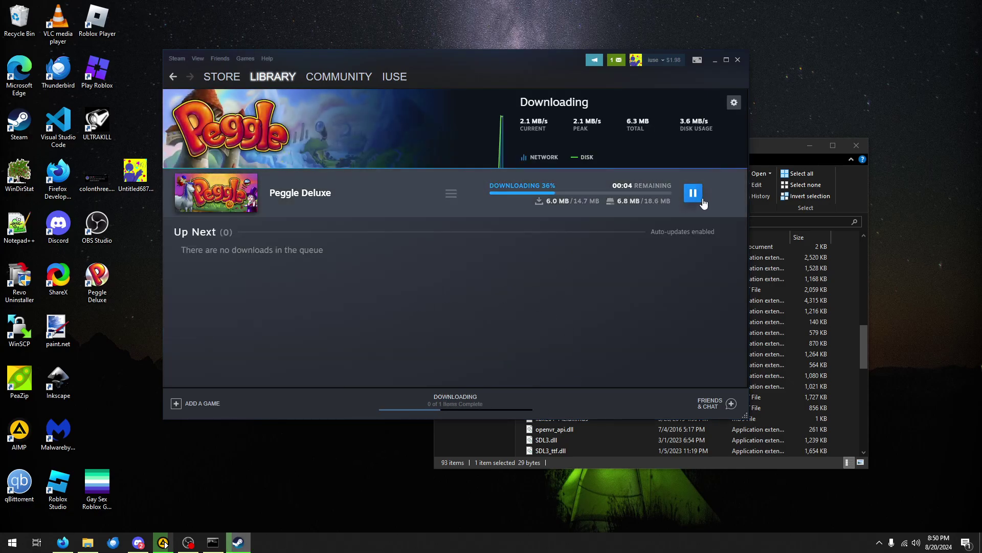
pyautogui.click(284, 78)
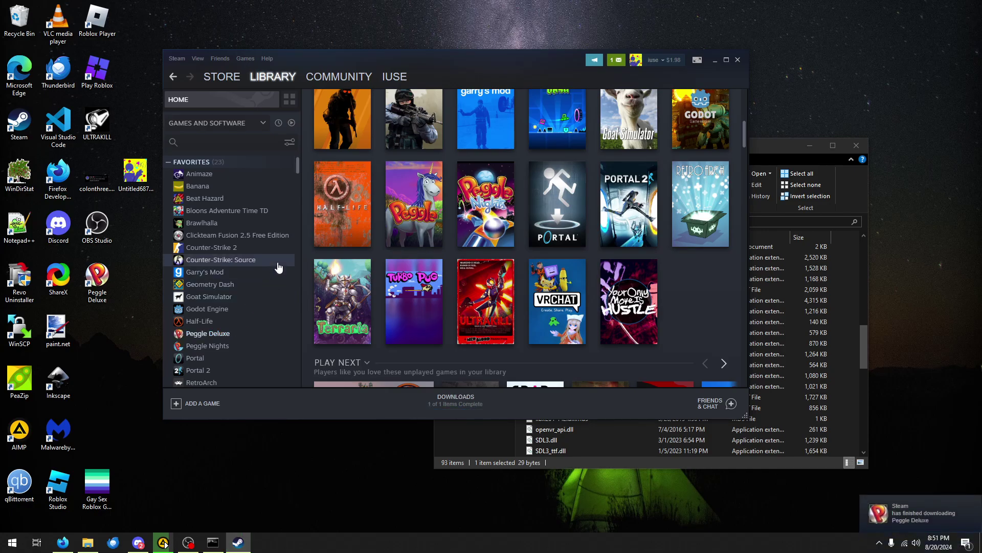
# Enter old Big Picture mode, view the Welcome panel and failing Community section, then return home.
pyautogui.click(698, 59)
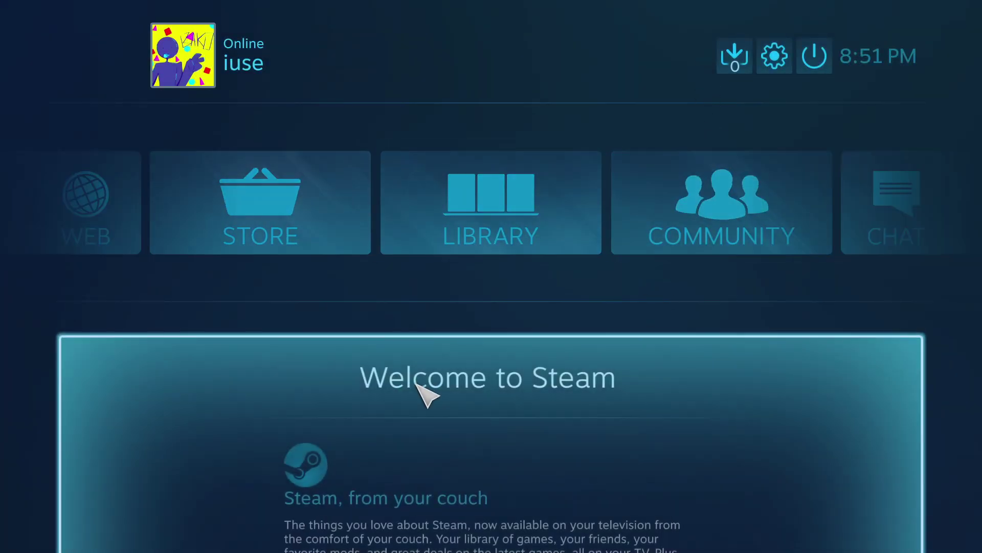
pyautogui.click(440, 391)
pyautogui.scroll(-15, 444, 340)
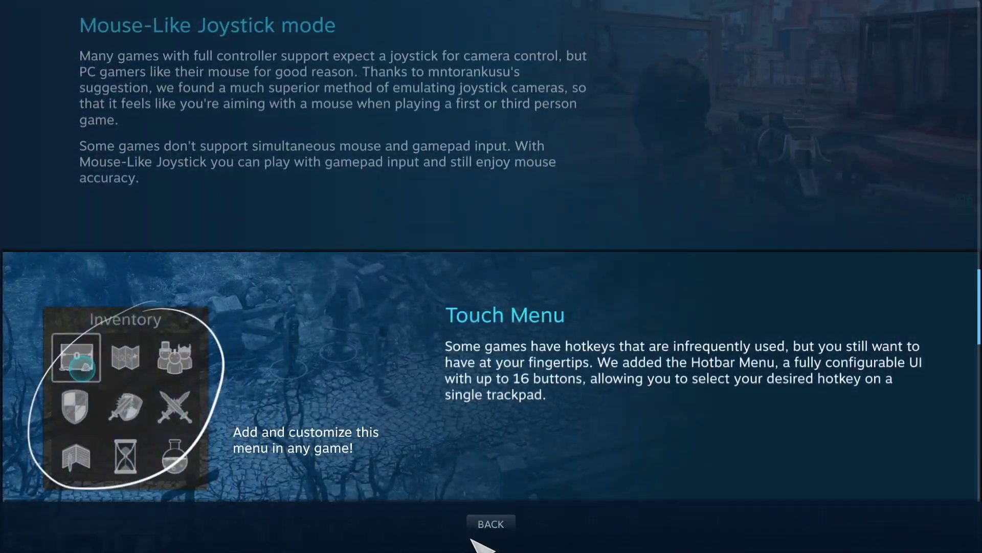
pyautogui.click(481, 527)
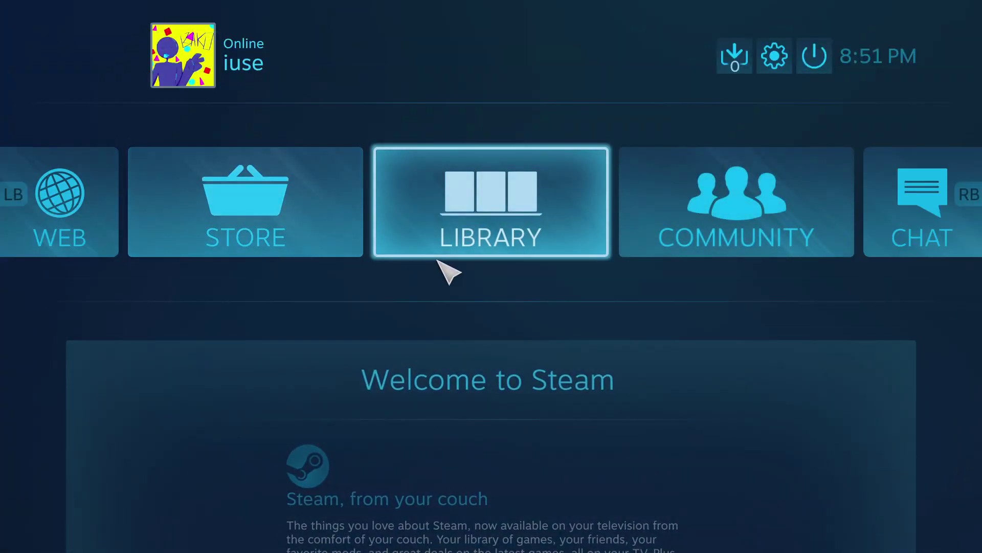
pyautogui.click(673, 247)
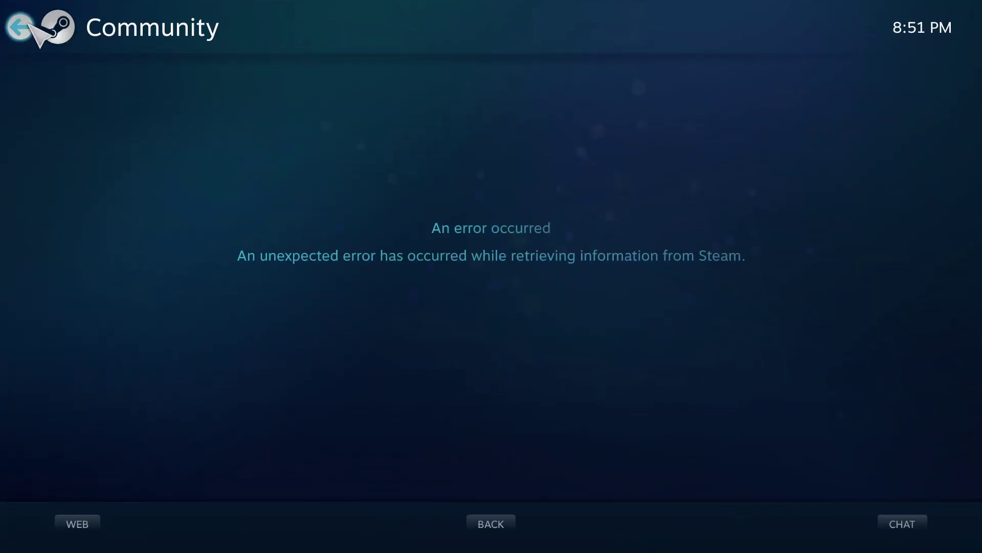
pyautogui.click(20, 27)
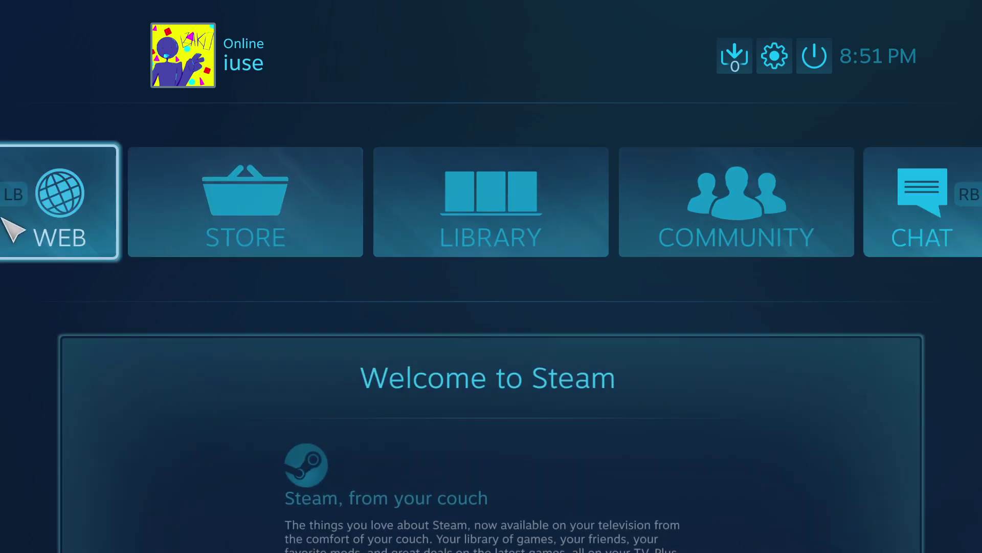
pyautogui.click(3, 218)
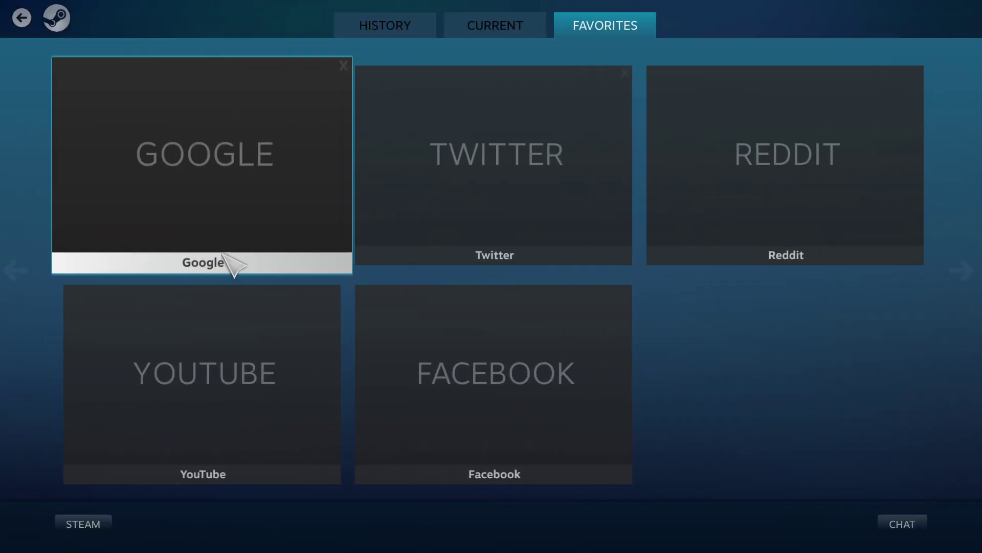
pyautogui.click(502, 35)
pyautogui.click(444, 219)
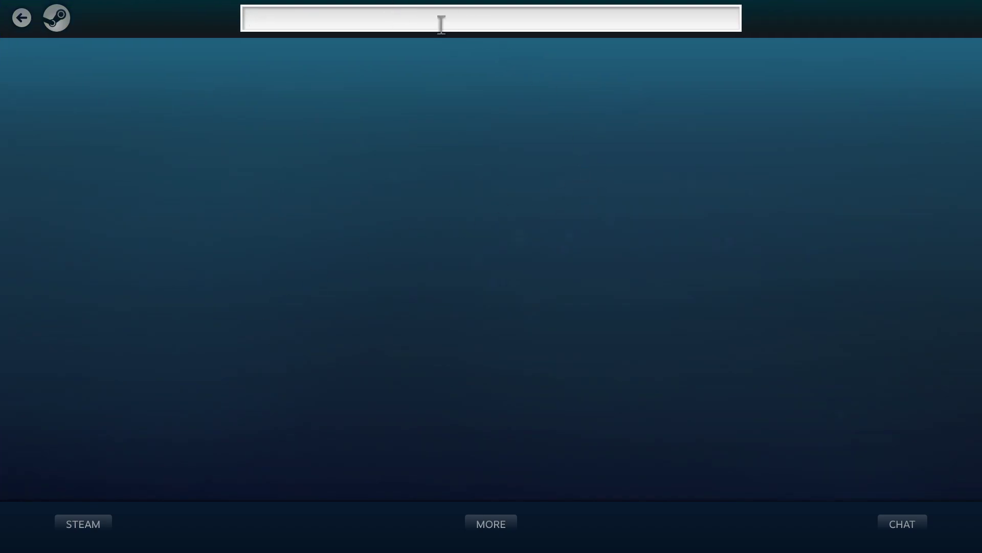
pyautogui.write('far')
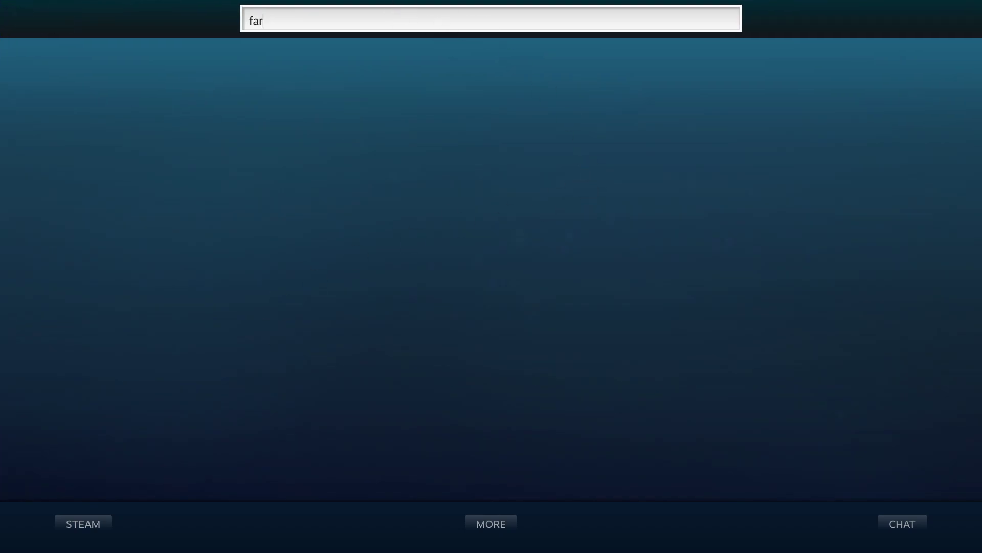
pyautogui.write('side.link')
pyautogui.press('Return')
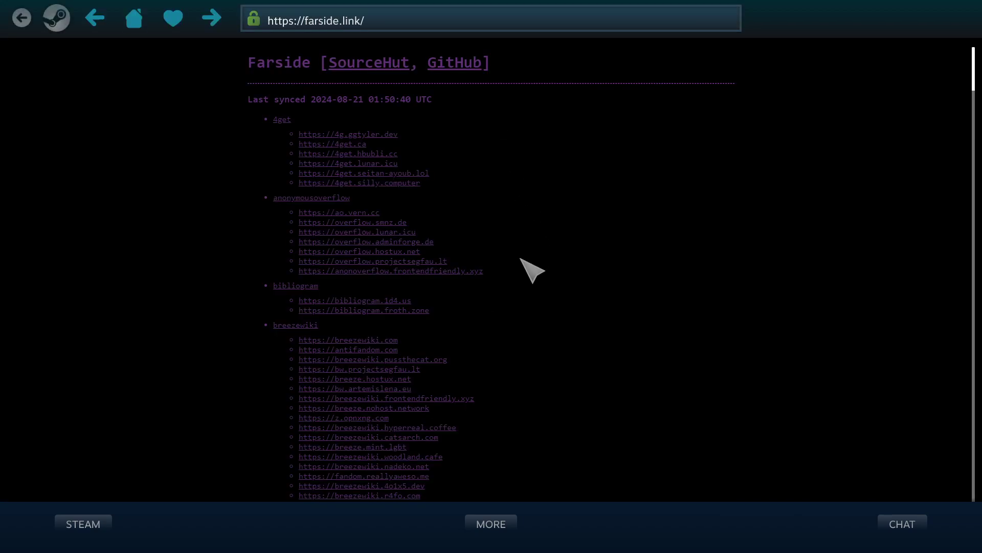
pyautogui.scroll(-20, 449, 292)
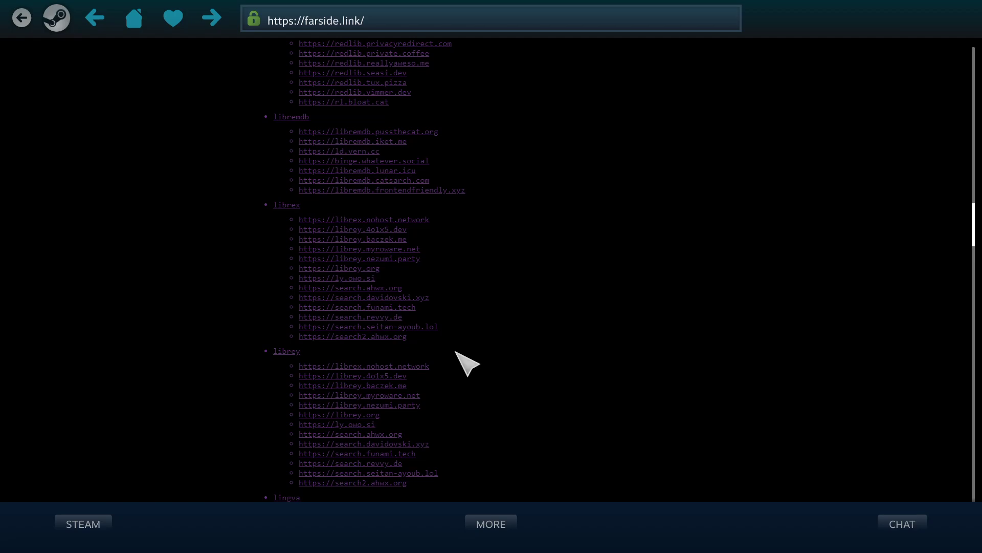
pyautogui.scroll(-5, 445, 345)
pyautogui.scroll(-7, 445, 350)
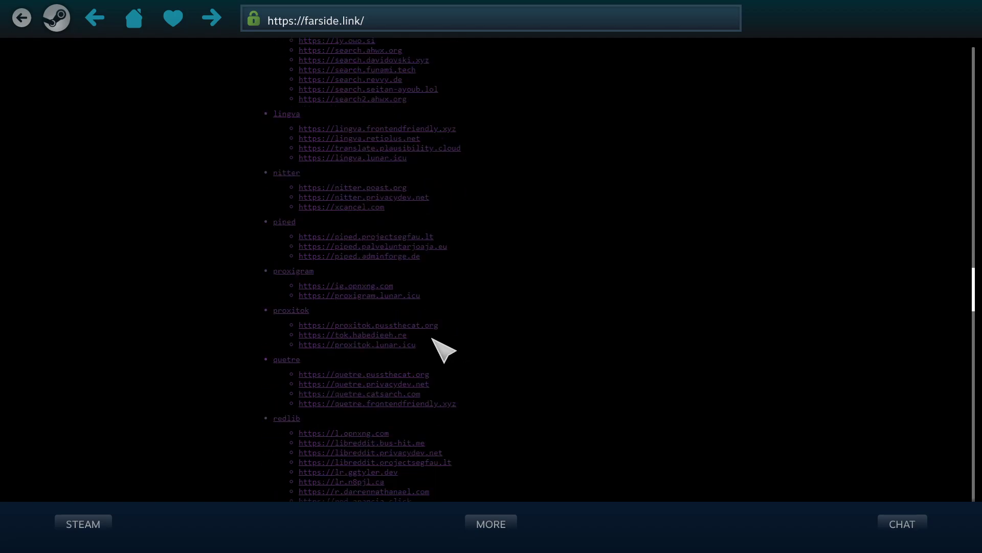
pyautogui.scroll(-20, 444, 351)
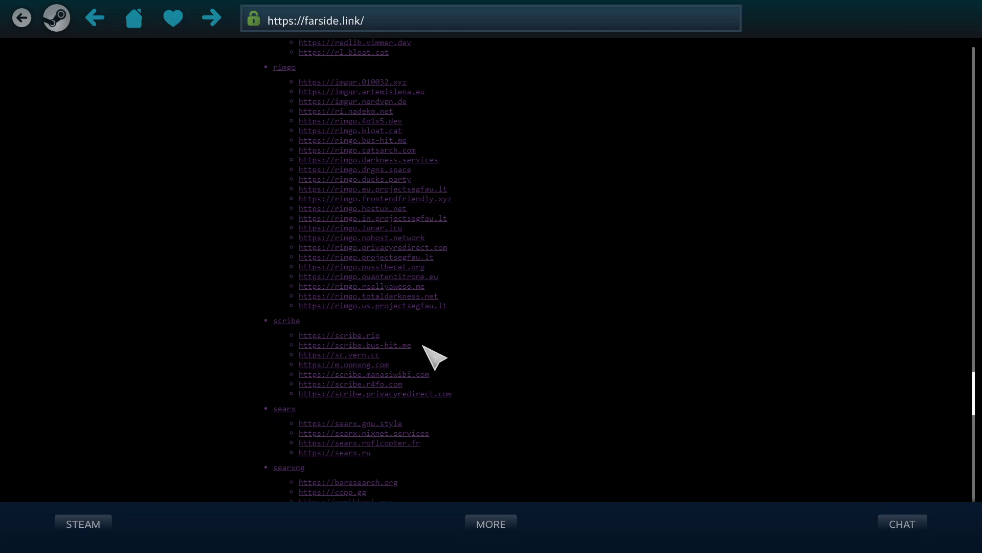
pyautogui.scroll(-11, 435, 352)
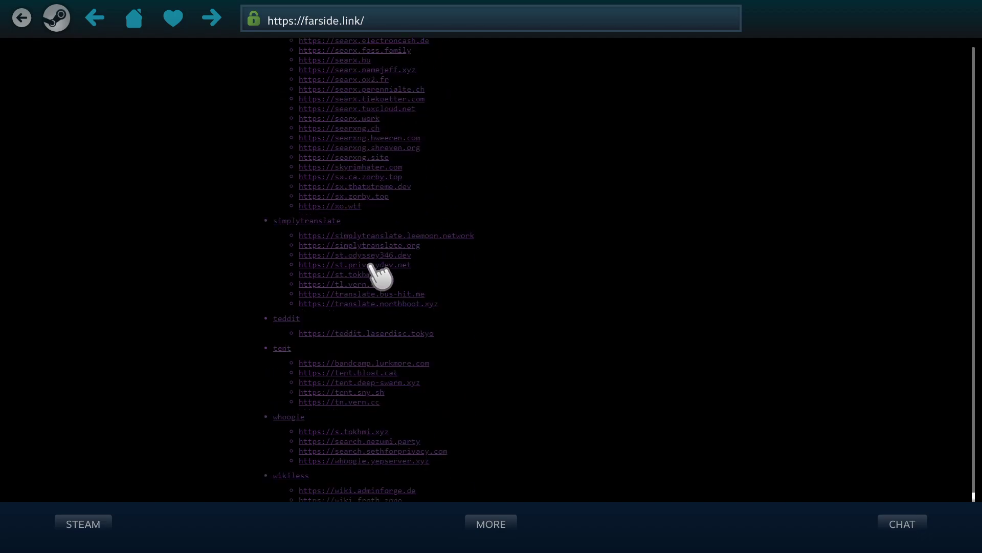
pyautogui.scroll(20, 389, 363)
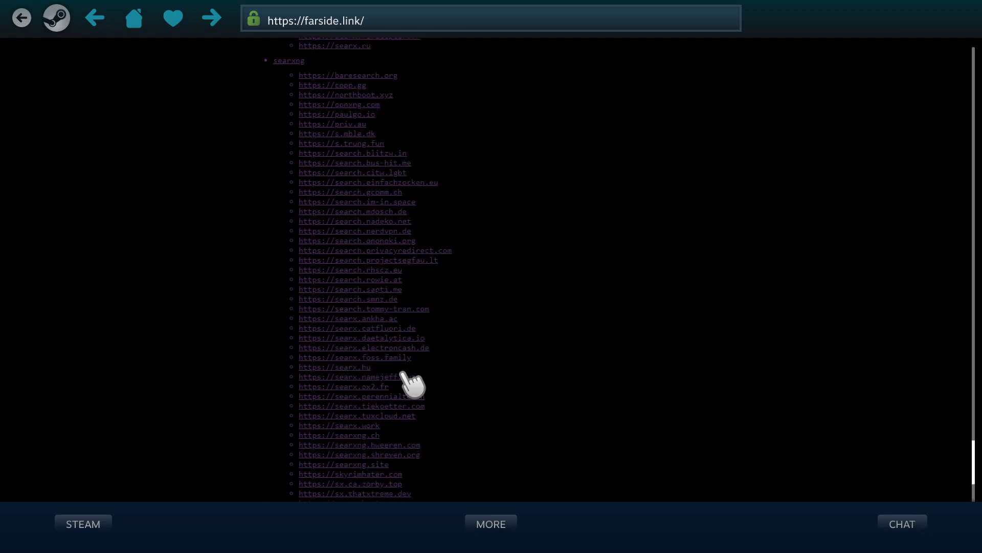
pyautogui.scroll(20, 389, 363)
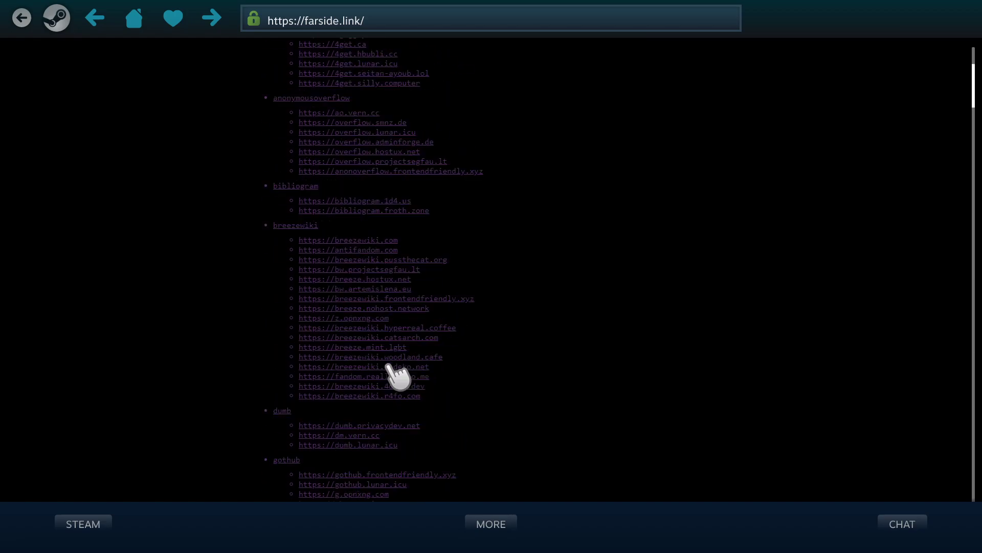
pyautogui.scroll(4, 399, 368)
pyautogui.scroll(-20, 402, 360)
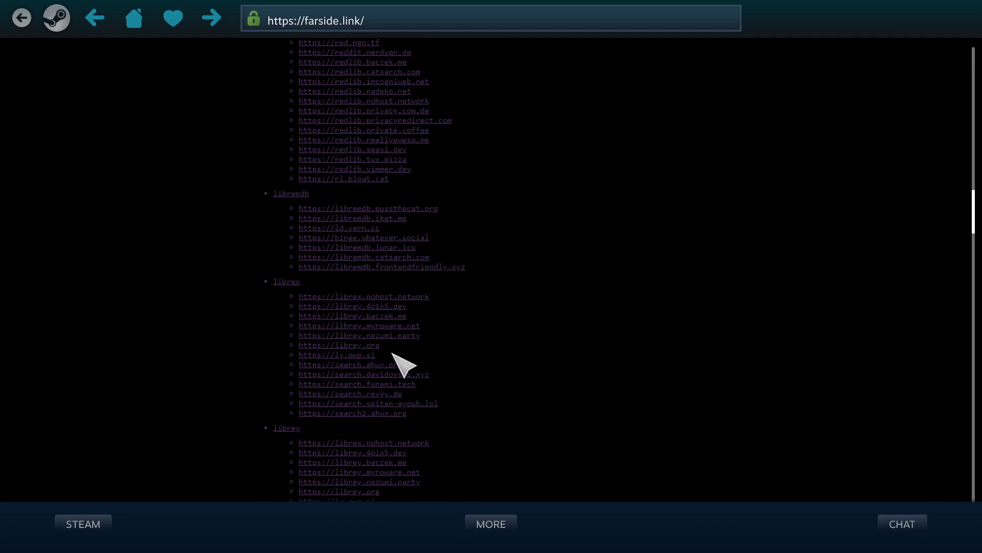
pyautogui.scroll(-6, 399, 358)
pyautogui.scroll(-1, 401, 358)
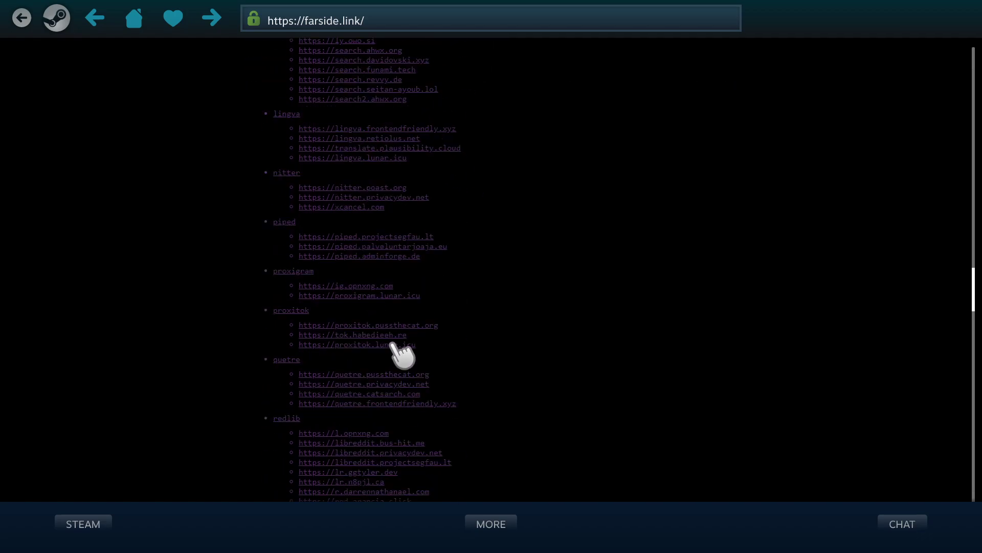
pyautogui.scroll(-5, 394, 358)
pyautogui.scroll(-6, 467, 165)
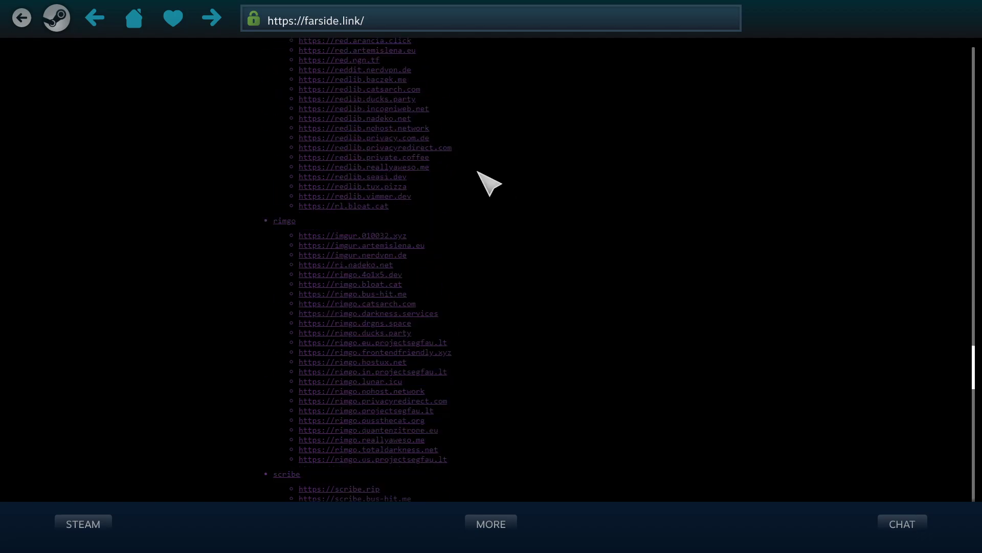
pyautogui.scroll(-6, 485, 184)
pyautogui.scroll(-6, 480, 187)
pyautogui.scroll(-6, 480, 188)
pyautogui.scroll(-6, 491, 197)
pyautogui.scroll(20, 486, 197)
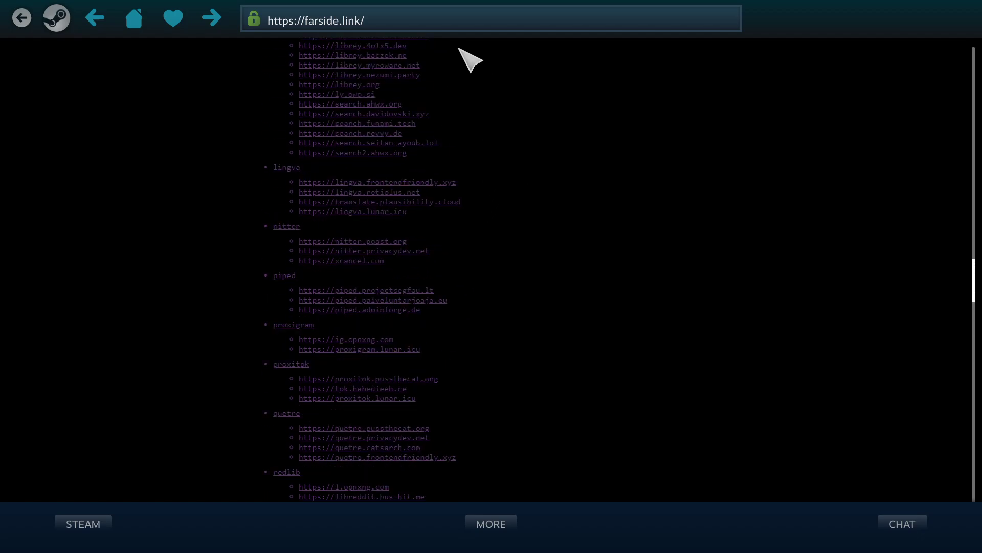
# Load the owo.si site in Steam's browser address bar.
pyautogui.click(414, 22)
pyautogui.write('owo')
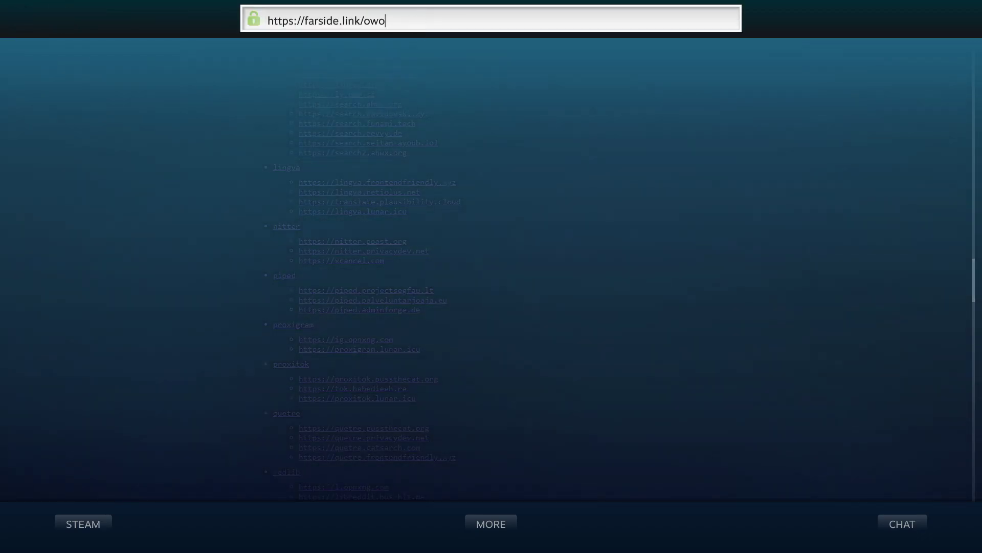
pyautogui.hotkey('ctrl', 'a')
pyautogui.press('BackSpace')
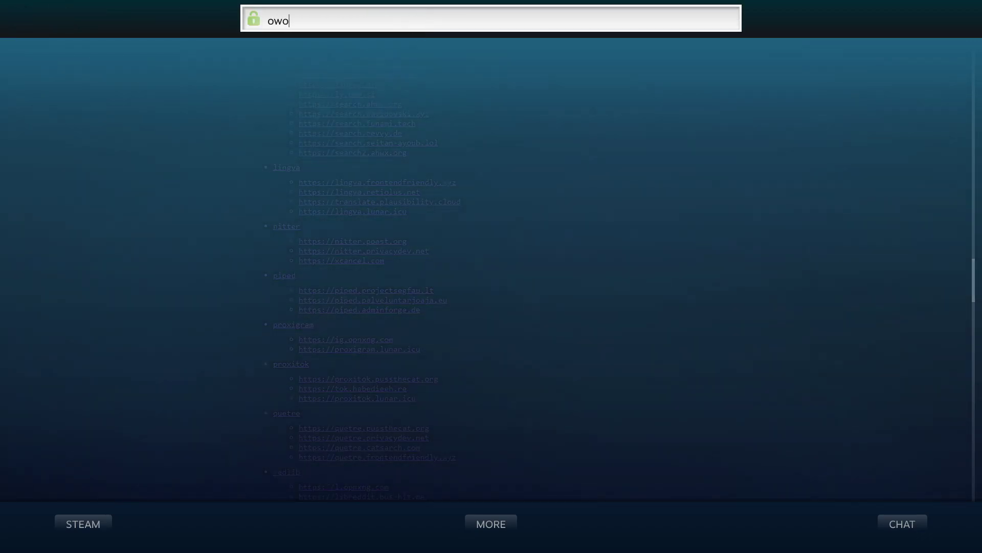
pyautogui.write('owo.si')
pyautogui.press('Return')
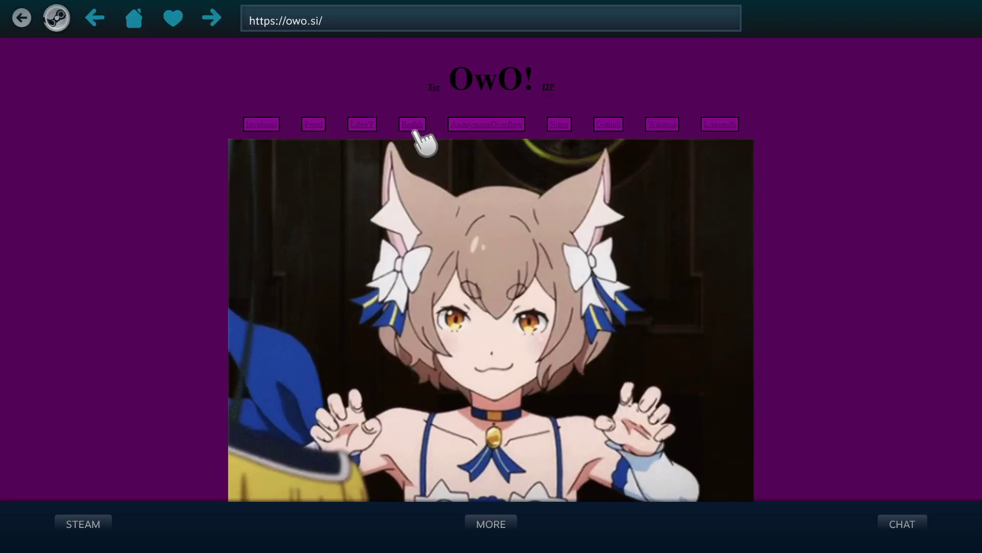
# Open the inv.owo.si Invidious feed, switch to the grey theme, and open the De-Google Your Life video.
pyautogui.click(258, 125)
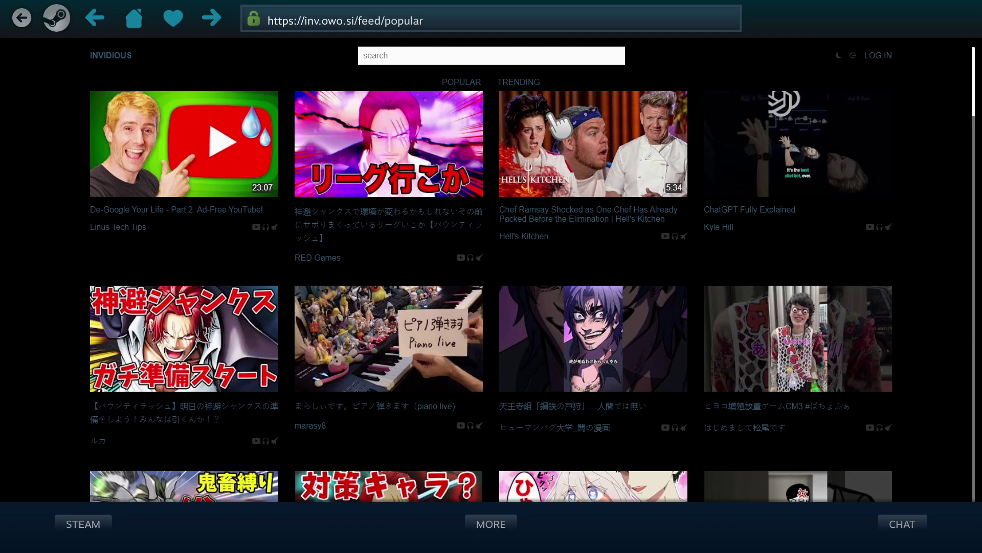
pyautogui.click(838, 56)
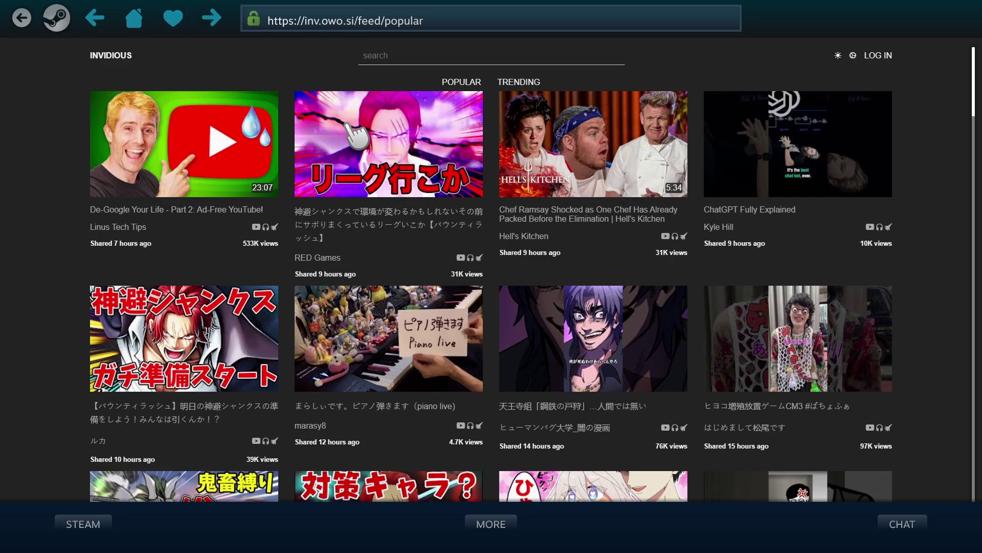
pyautogui.click(445, 64)
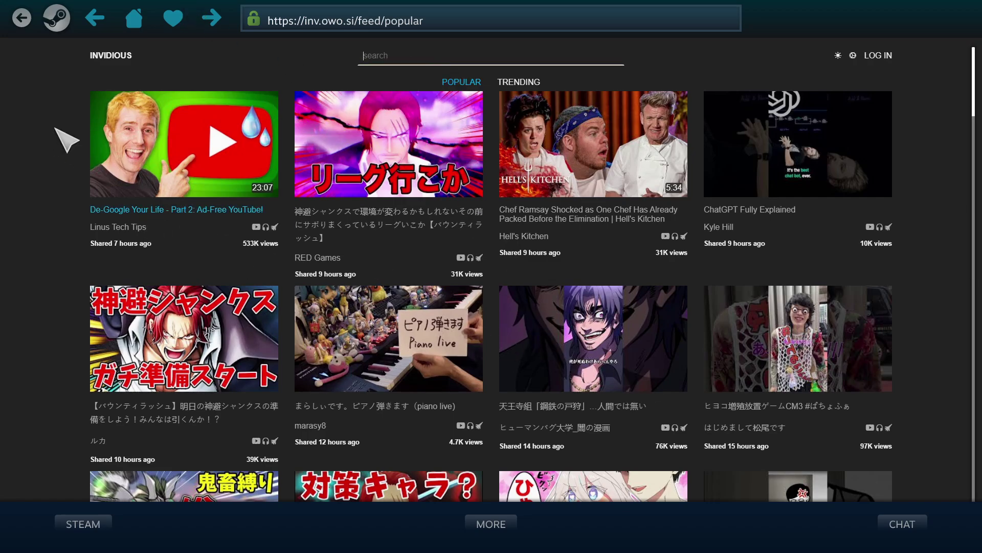
pyautogui.press('Return')
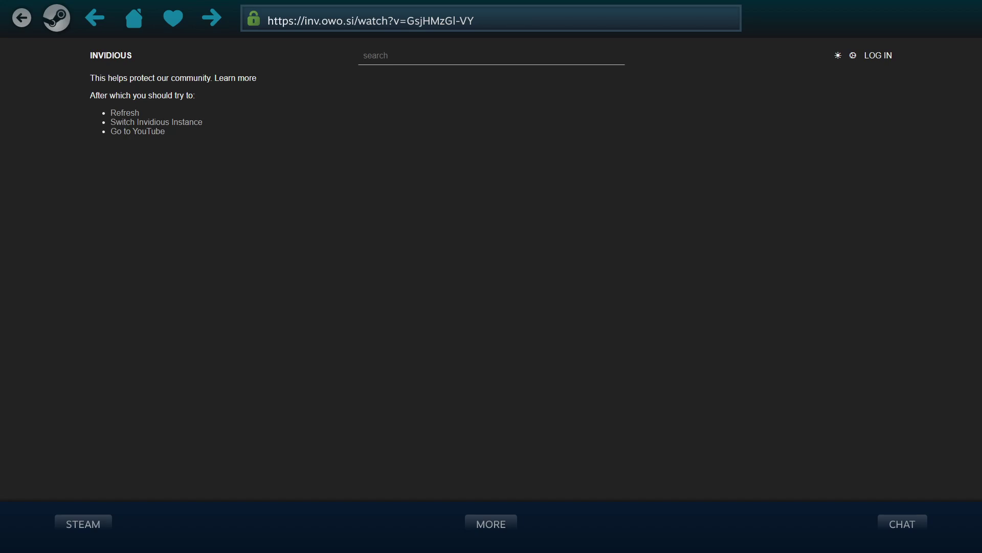
# In the second tab, select 'Chrome' in the Chrome/85 user agent string, then close that tab.
pyautogui.hotkey('ctrl', 'Tab')
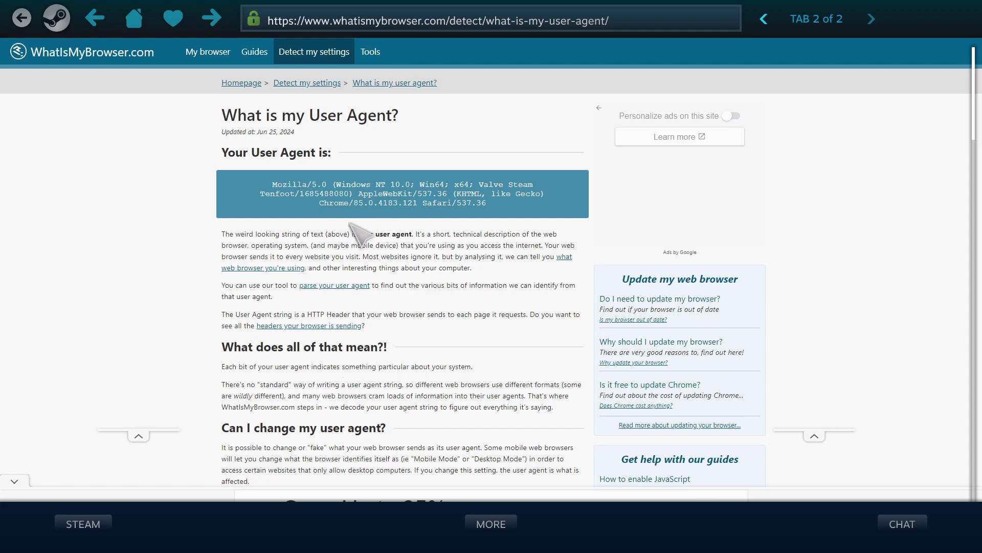
pyautogui.moveTo(319, 203); pyautogui.dragTo(360, 204)
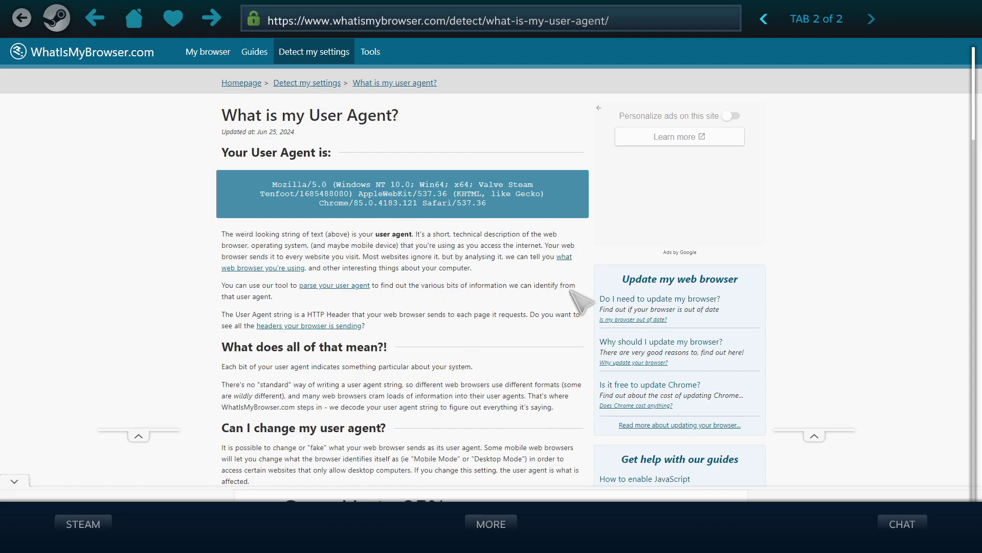
pyautogui.click(499, 525)
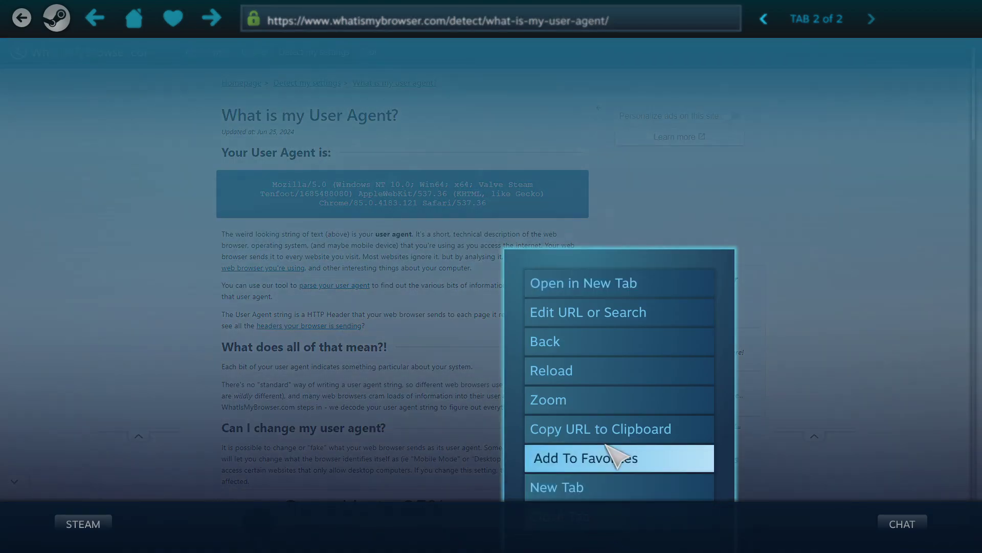
pyautogui.press('Down')
pyautogui.press('Down')
pyautogui.press('Return')
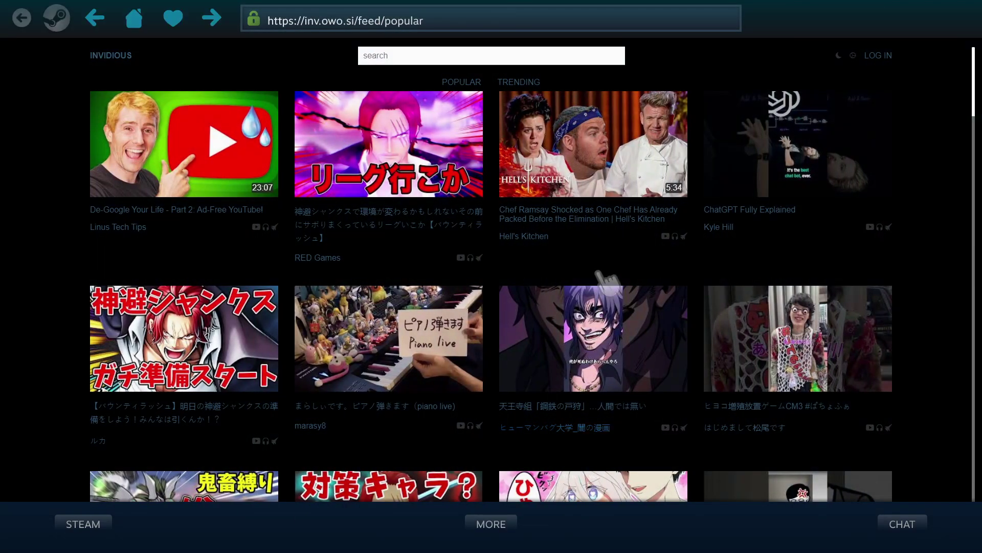
pyautogui.click(441, 23)
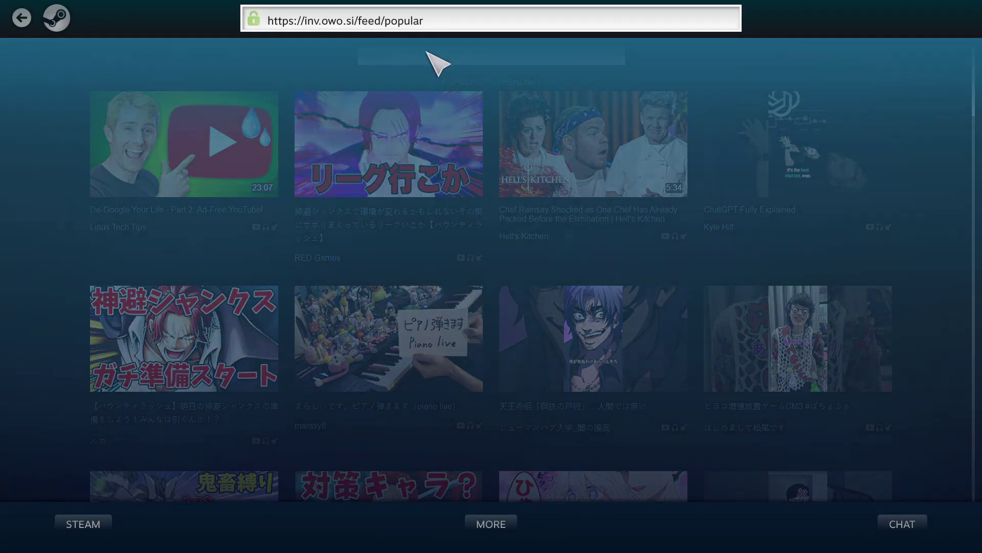
pyautogui.hotkey('ctrl', 'a')
pyautogui.write('https://iv.ggtyler.dev/')
pyautogui.press('Return')
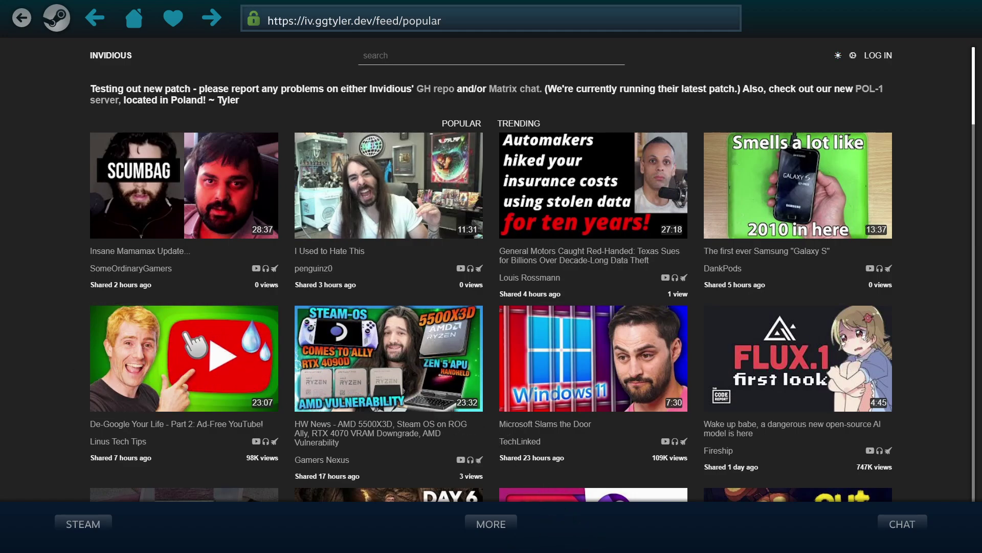
pyautogui.click(177, 345)
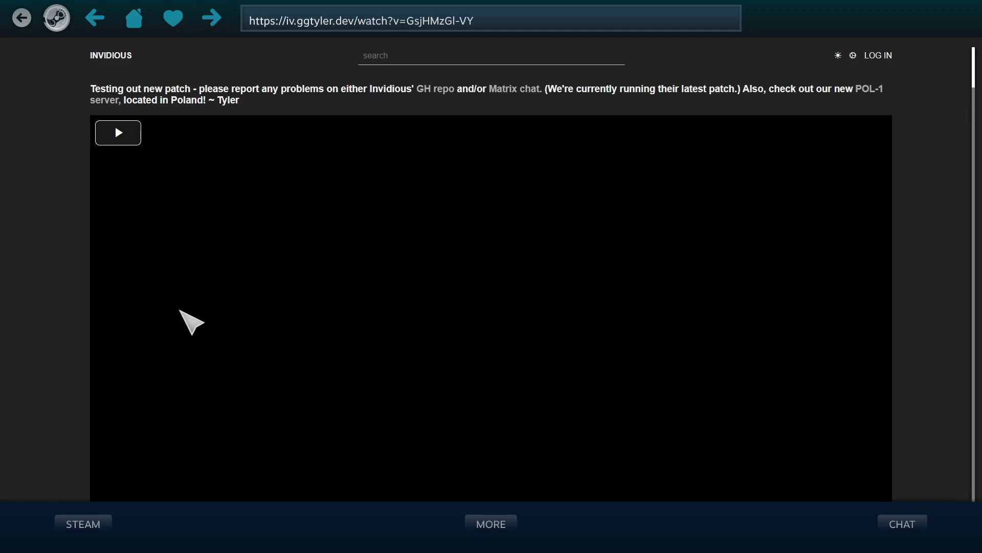
# Play the video ad-free, mute and unmute it, then return to the Invidious popular feed.
pyautogui.click(192, 322)
pyautogui.scroll(-3, 364, 314)
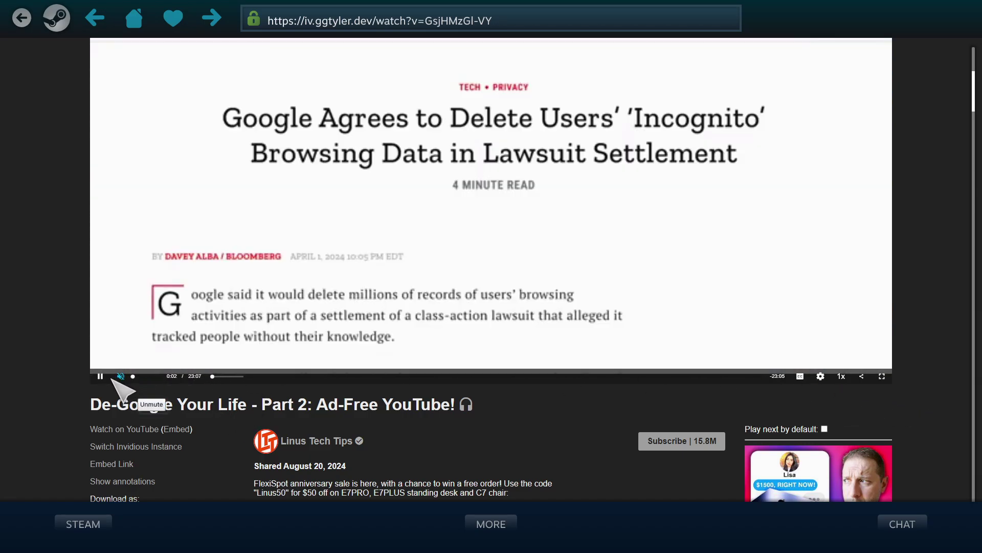
pyautogui.click(121, 376)
pyautogui.click(120, 376)
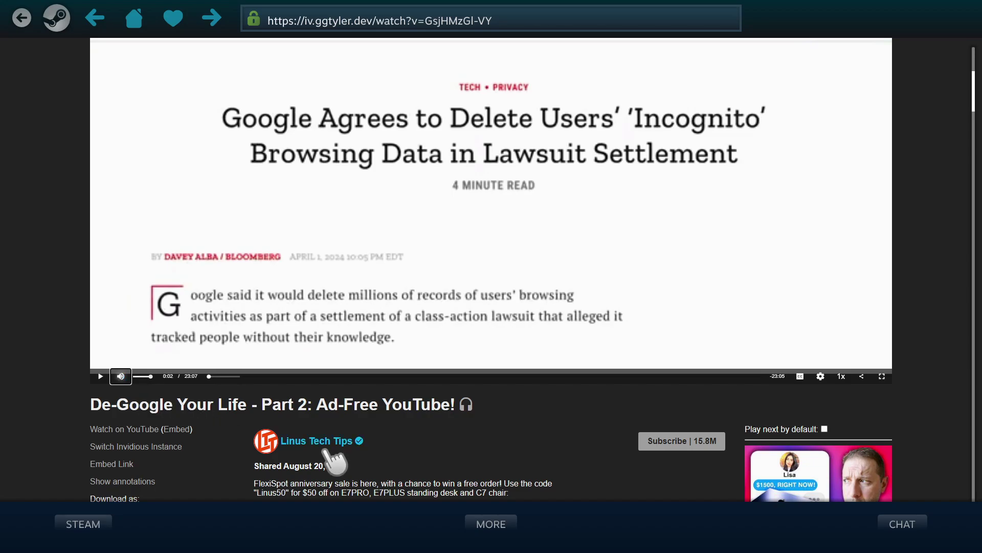
pyautogui.scroll(-5, 118, 379)
pyautogui.scroll(8, 94, 88)
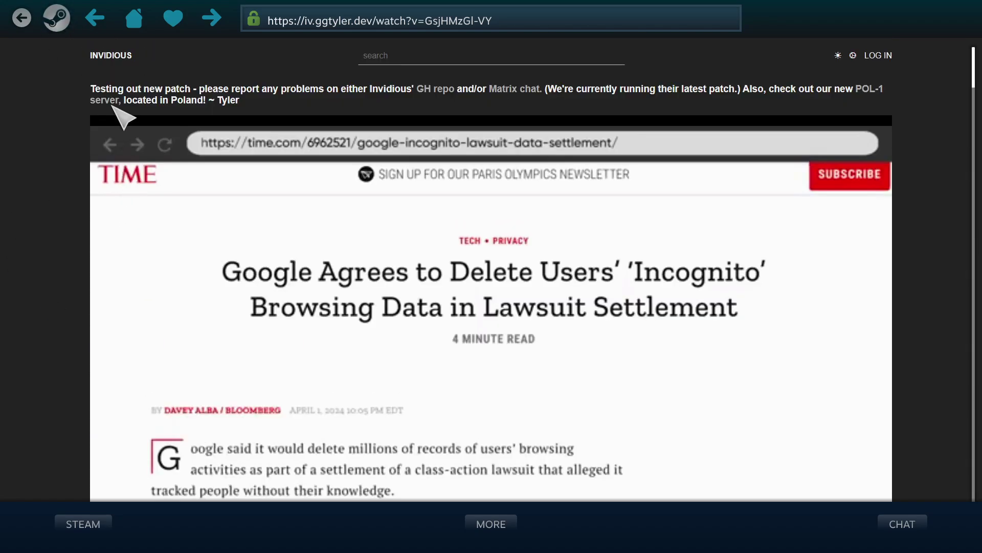
pyautogui.click(109, 59)
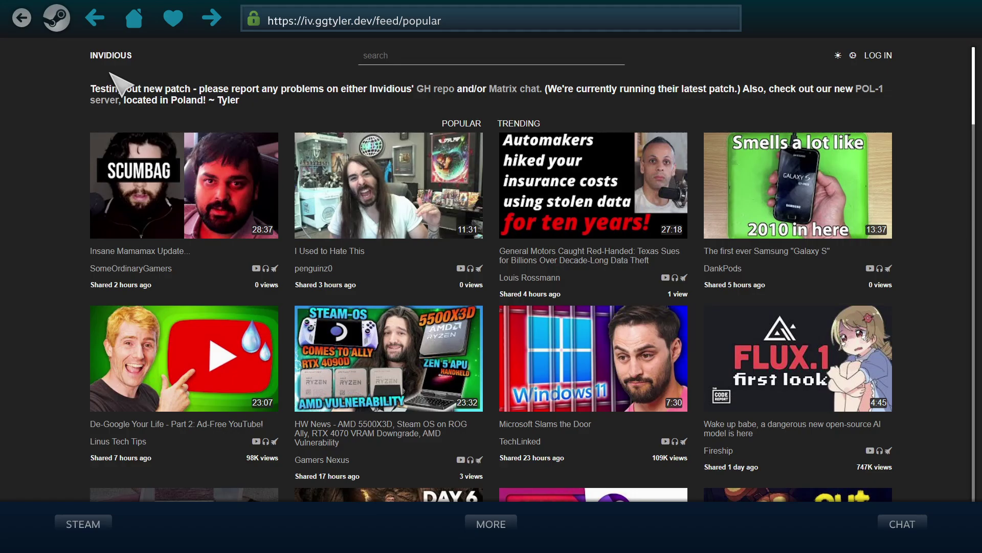
pyautogui.click(59, 16)
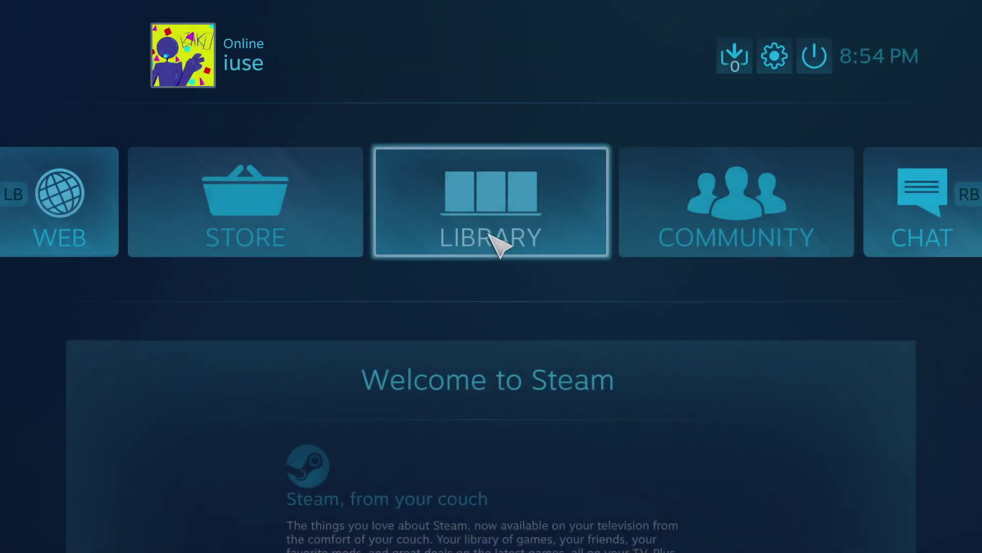
pyautogui.click(499, 243)
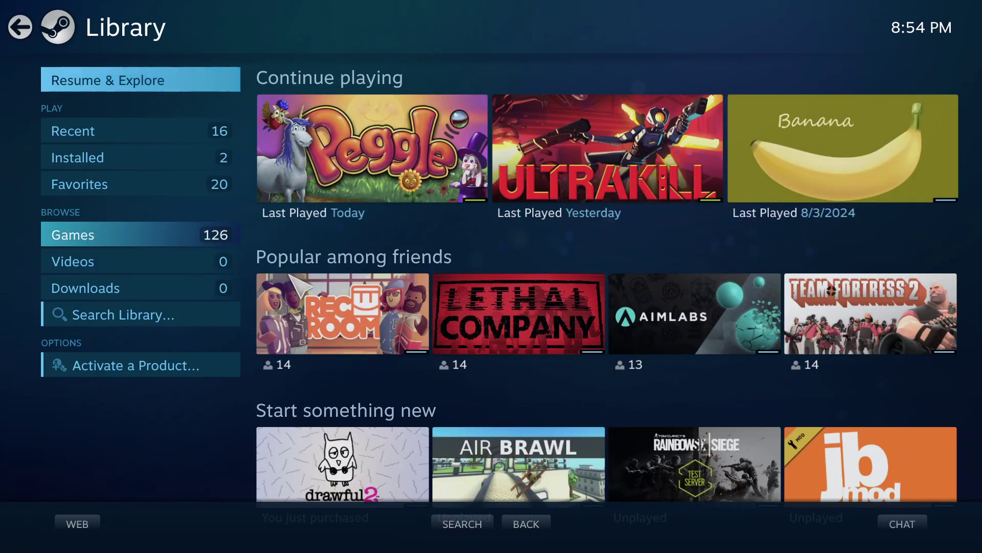
pyautogui.moveTo(377, 329)
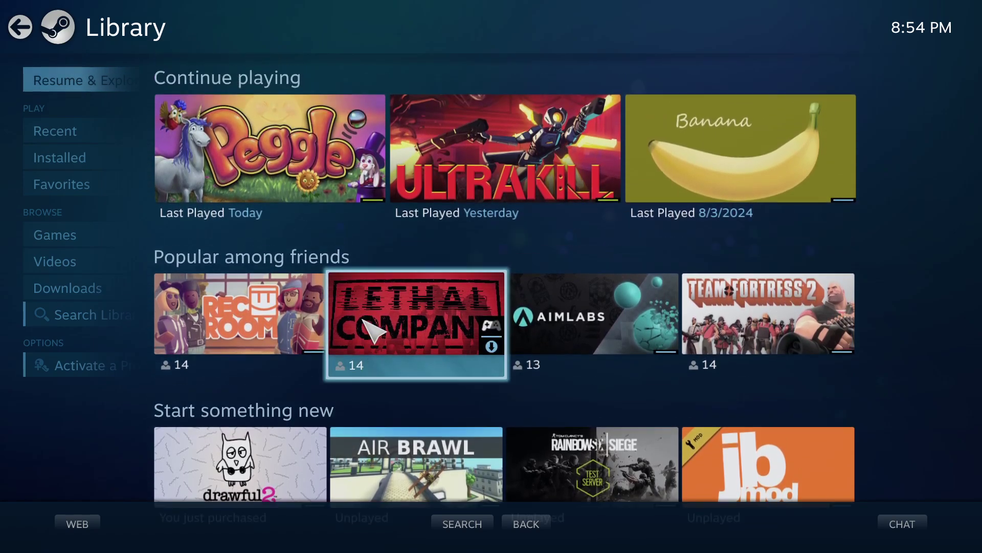
pyautogui.click(402, 214)
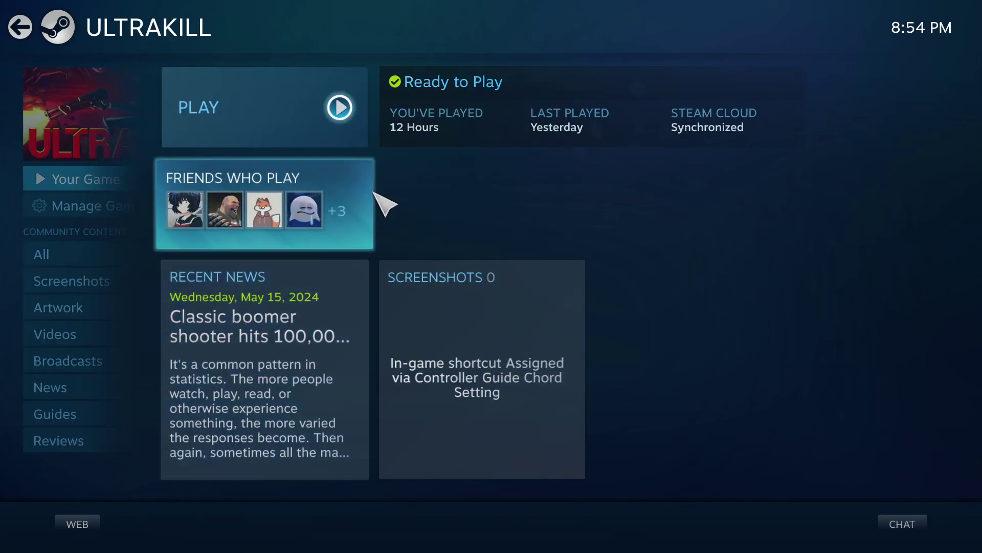
pyautogui.moveTo(13, 256)
pyautogui.click(22, 34)
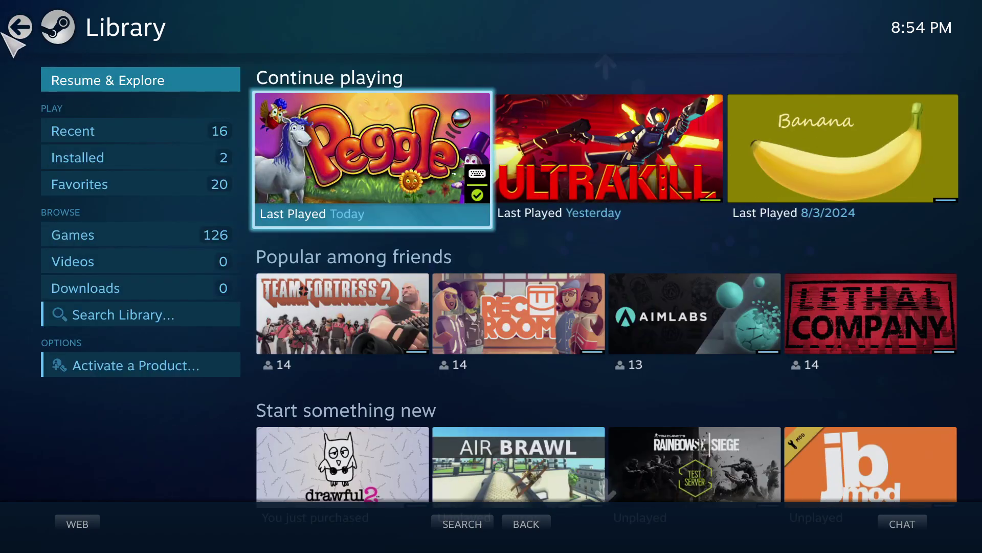
pyautogui.click(20, 32)
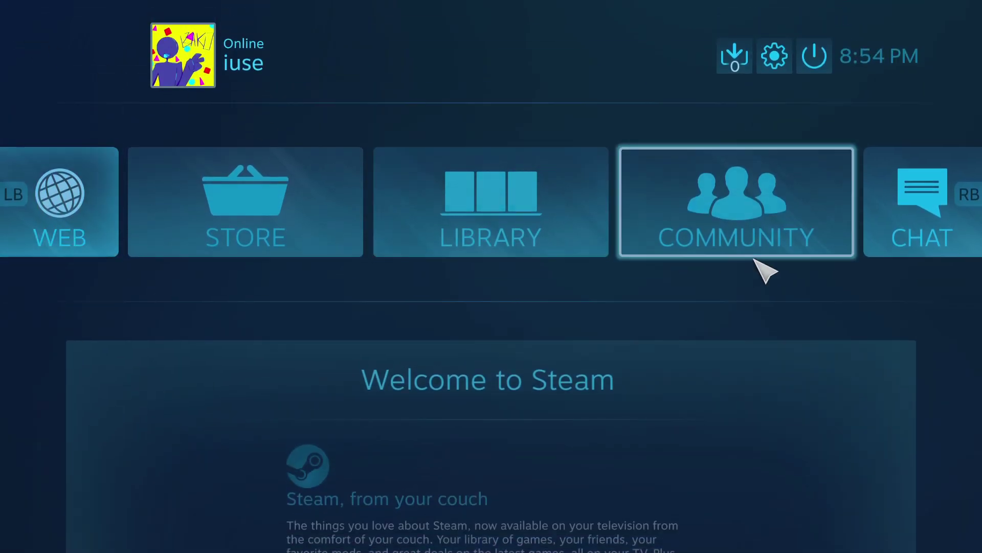